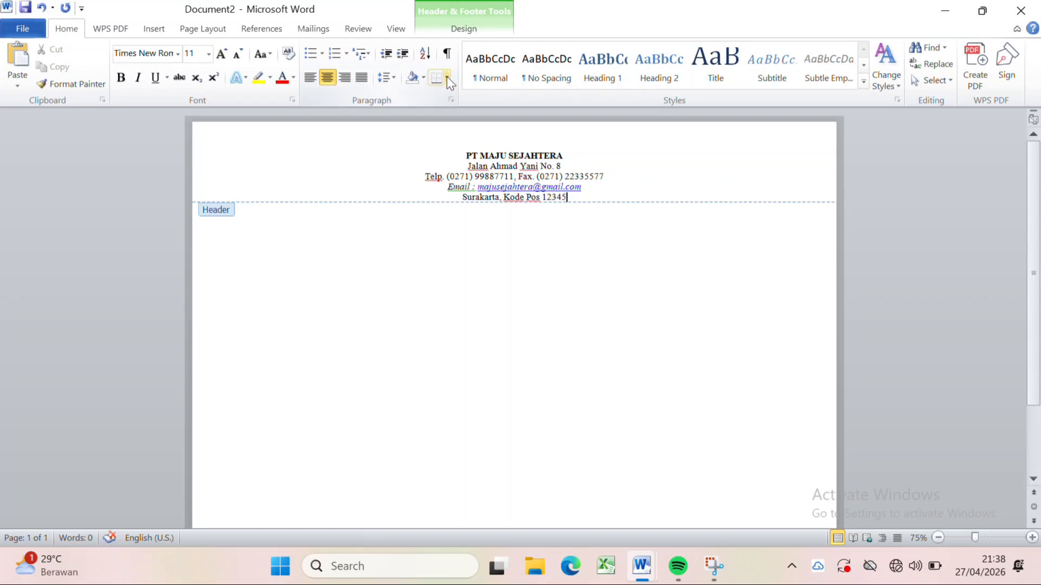
# Add a 3 pt thick-and-thin border only below the last line of the letterhead in the header.
pyautogui.click(447, 76)
pyautogui.click(524, 368)
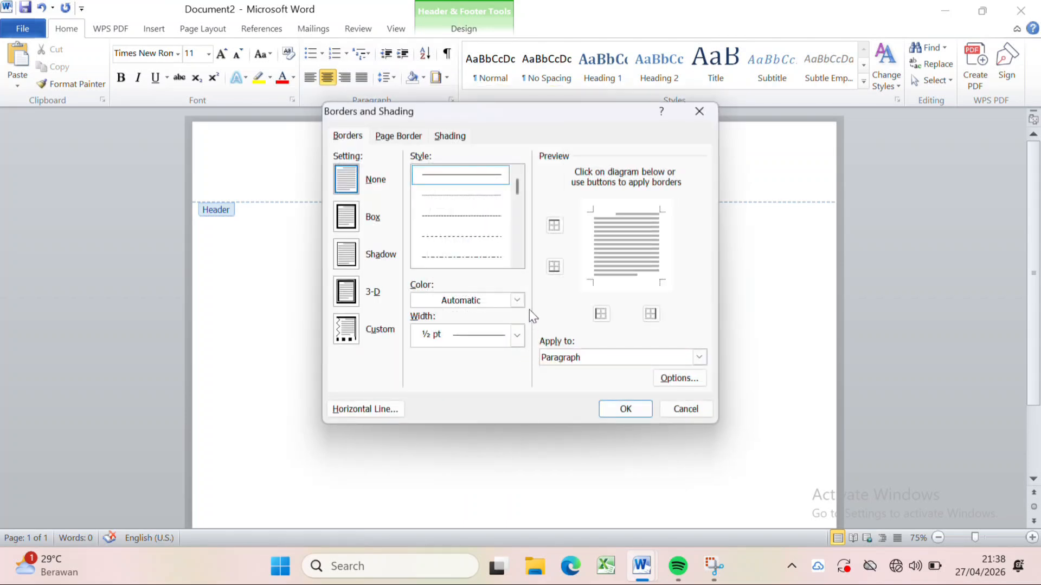
pyautogui.scroll(-4, 515, 259)
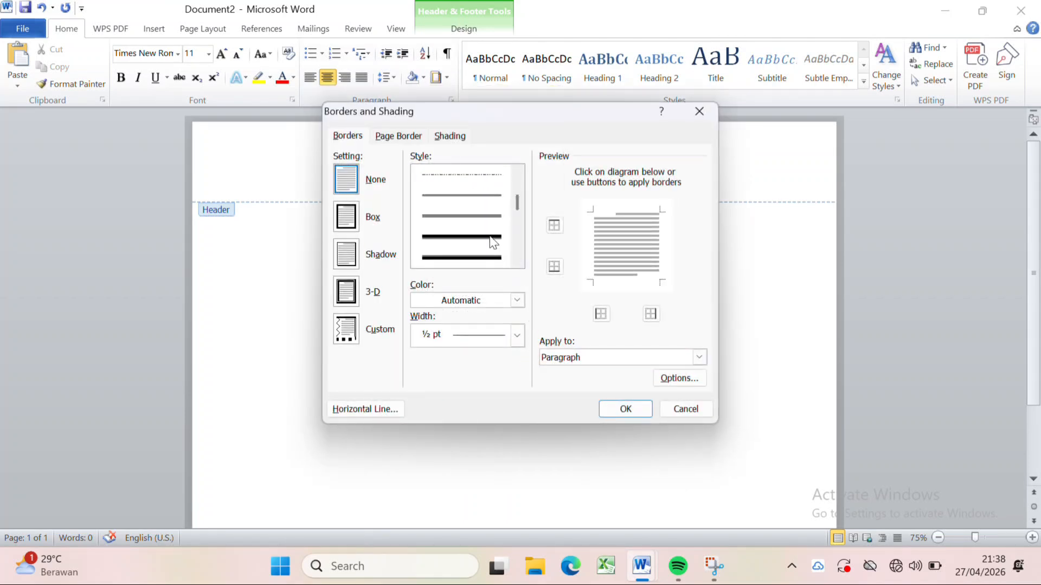
pyautogui.click(499, 258)
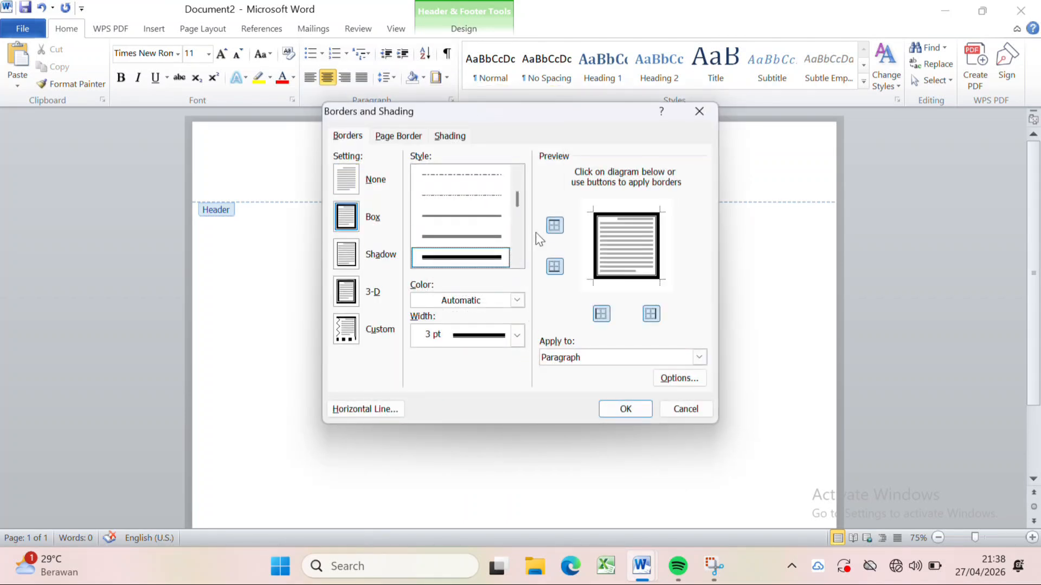
pyautogui.click(514, 261)
pyautogui.click(494, 258)
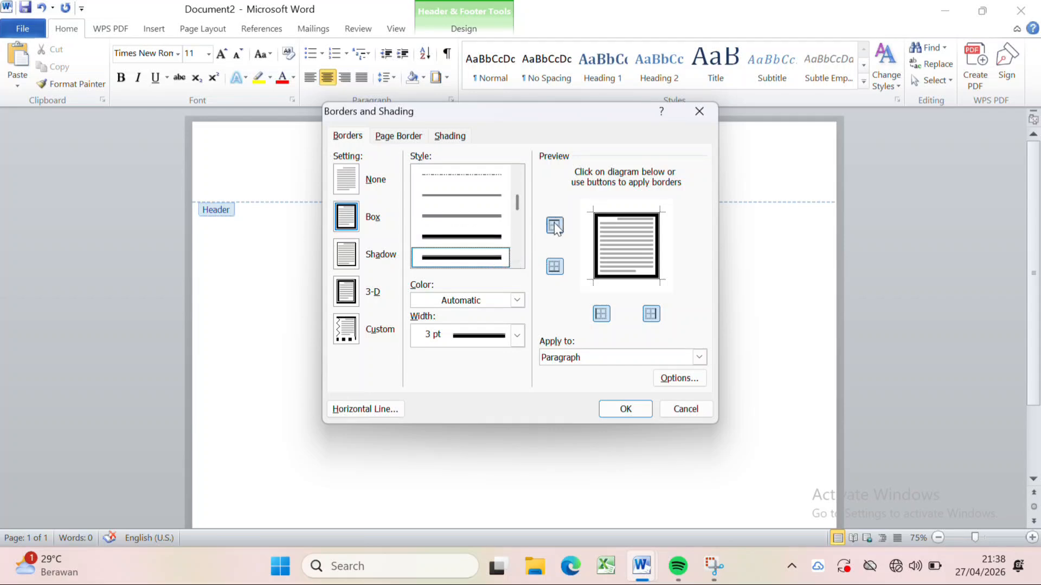
pyautogui.click(554, 226)
pyautogui.click(651, 314)
pyautogui.click(601, 314)
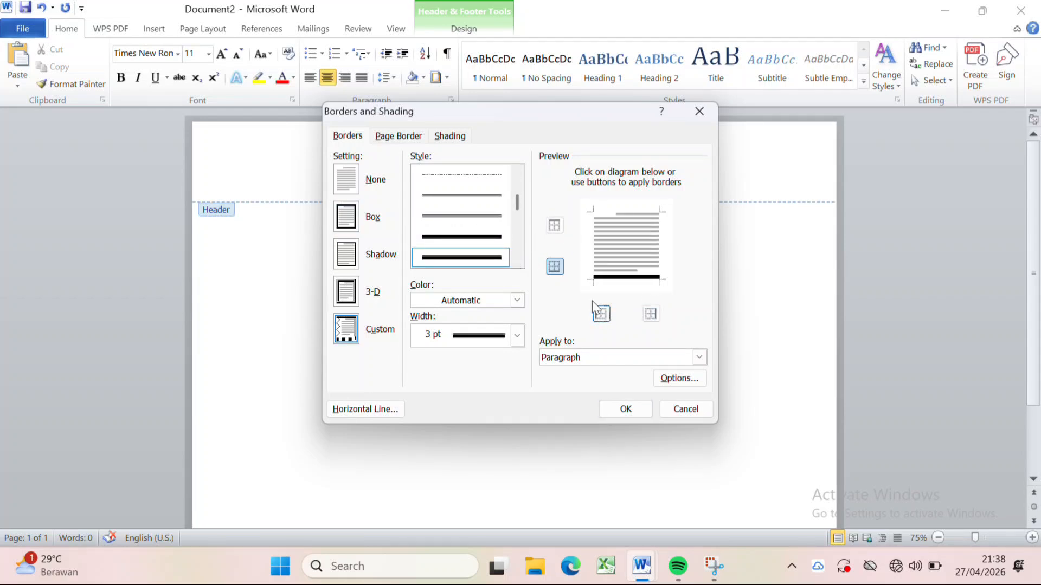
pyautogui.click(555, 266)
pyautogui.click(556, 267)
pyautogui.click(632, 406)
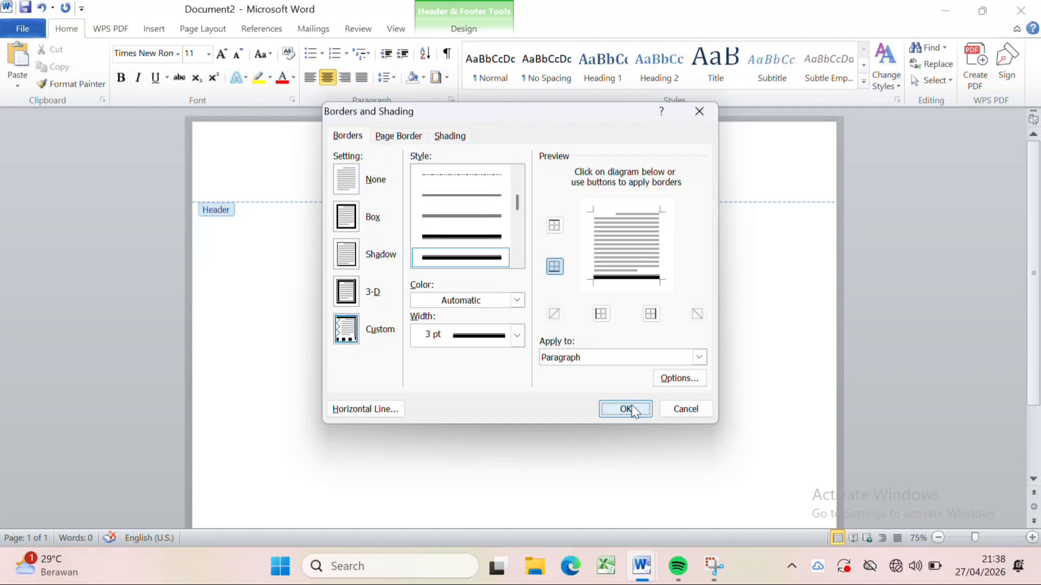
# Enter the title BUKU AGENDA SURAT MASUK in the document body in Times New Roman, size 12.
pyautogui.doubleClick(494, 231)
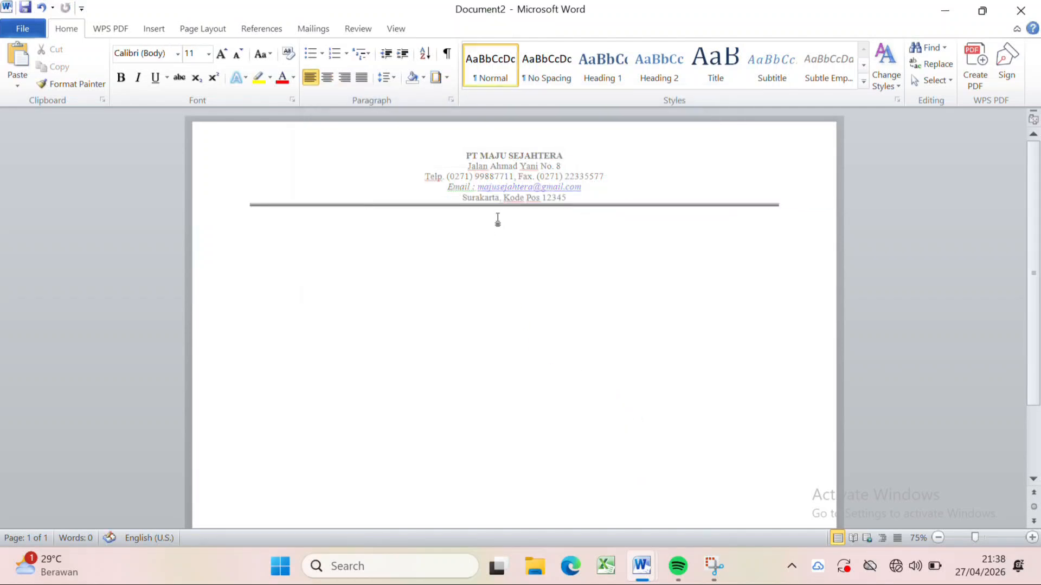
pyautogui.click(177, 53)
pyautogui.click(204, 142)
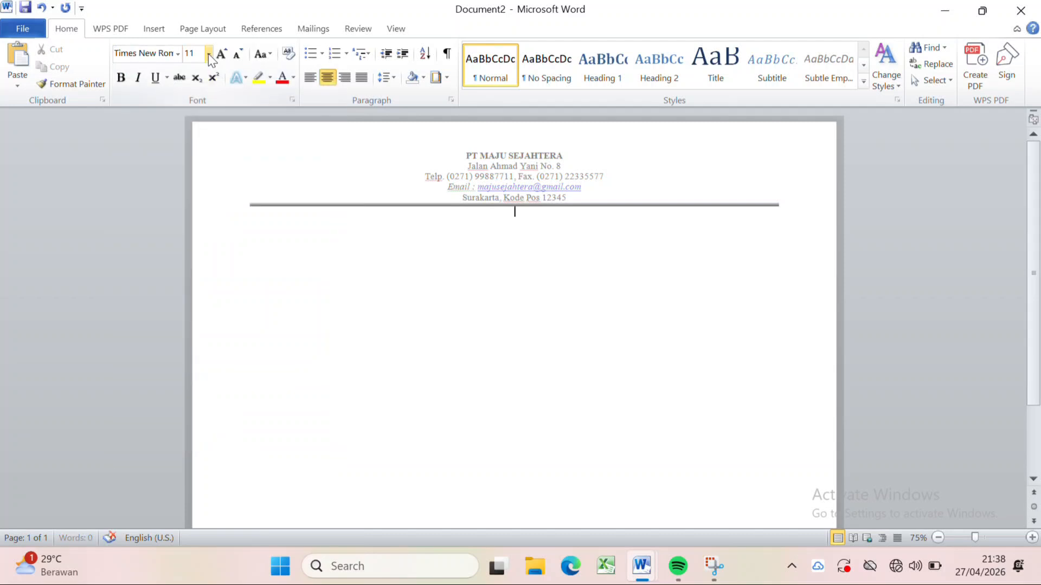
pyautogui.click(208, 54)
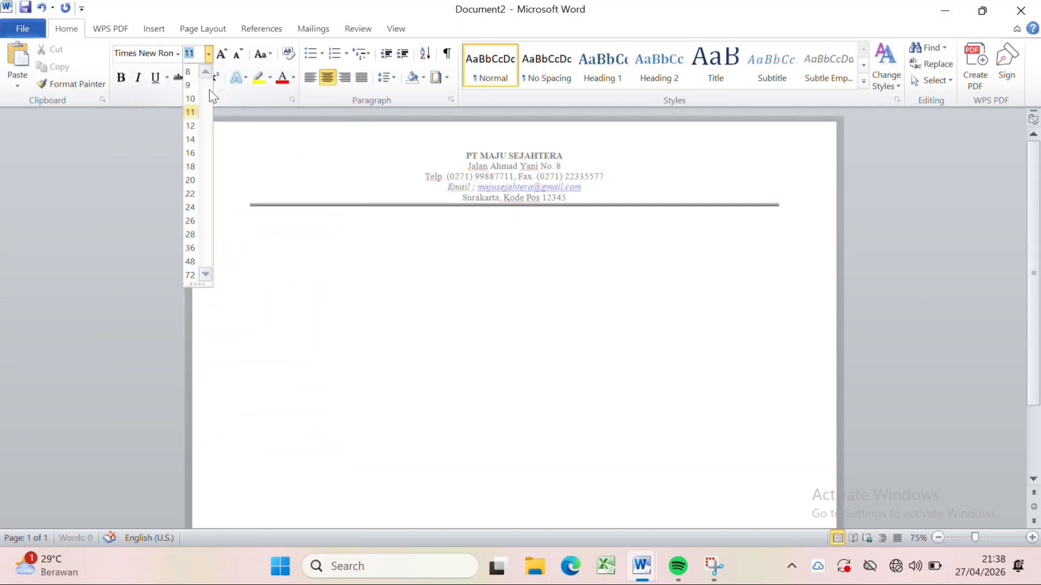
pyautogui.click(190, 125)
pyautogui.write('BUKU')
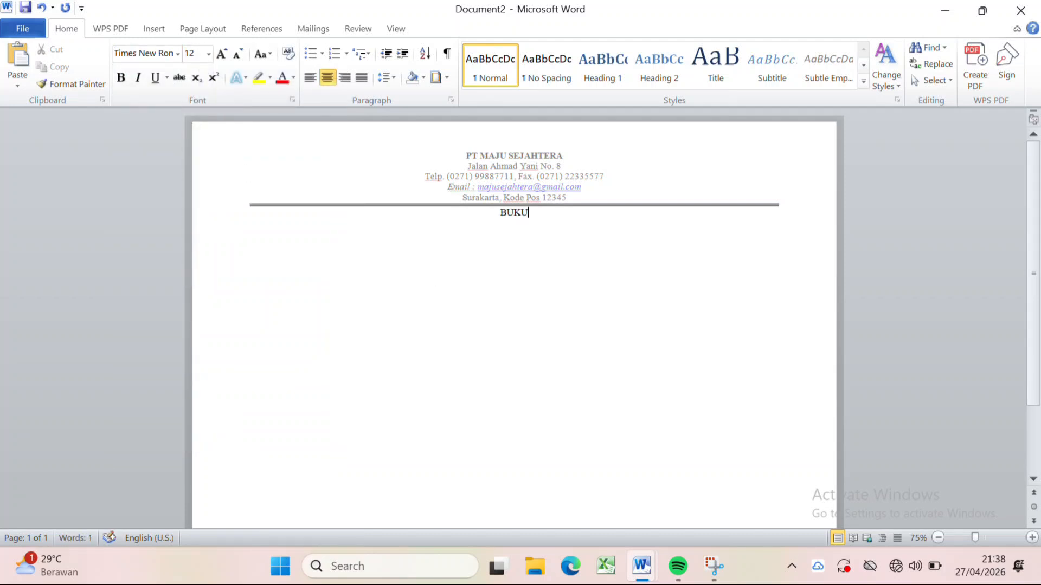
pyautogui.write(' AGENDA SU')
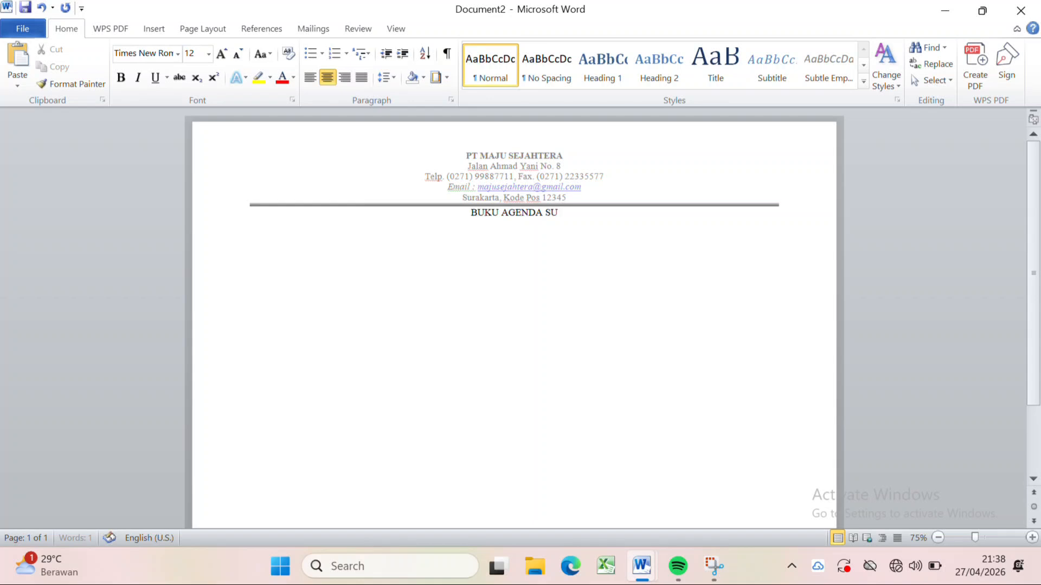
pyautogui.write('RAT MASUK')
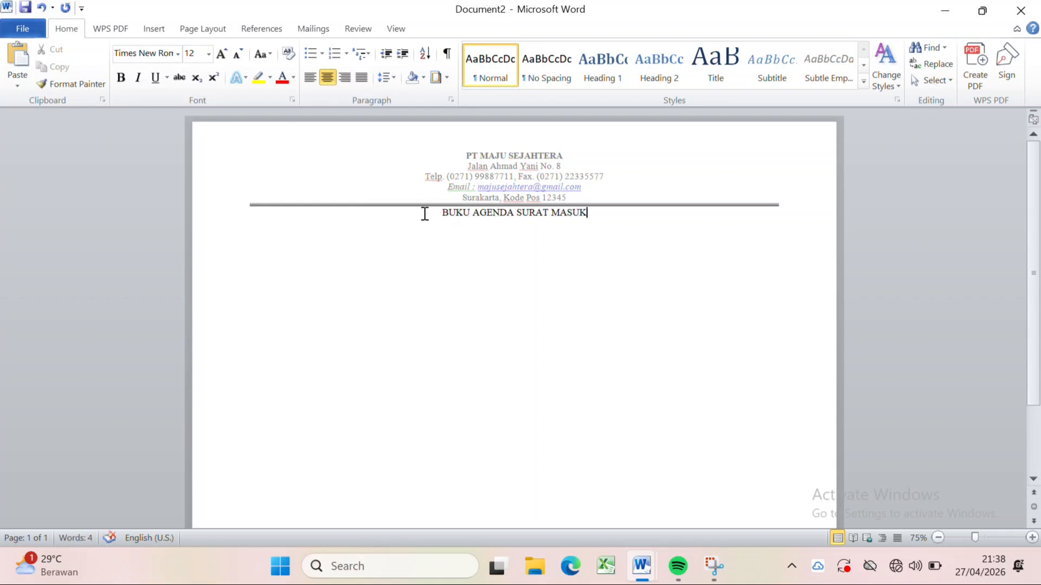
# Make the title BUKU AGENDA SURAT MASUK bold.
pyautogui.moveTo(423, 213); pyautogui.dragTo(589, 213)
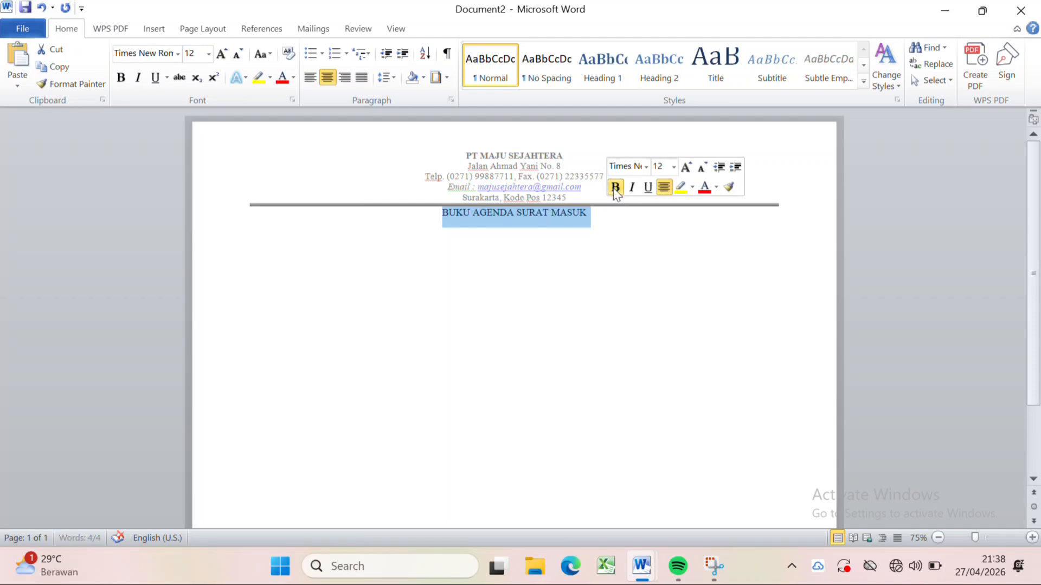
pyautogui.click(616, 189)
pyautogui.click(602, 226)
# Insert a table with 8 columns and 6 rows on a new line below the title.
pyautogui.press('Return')
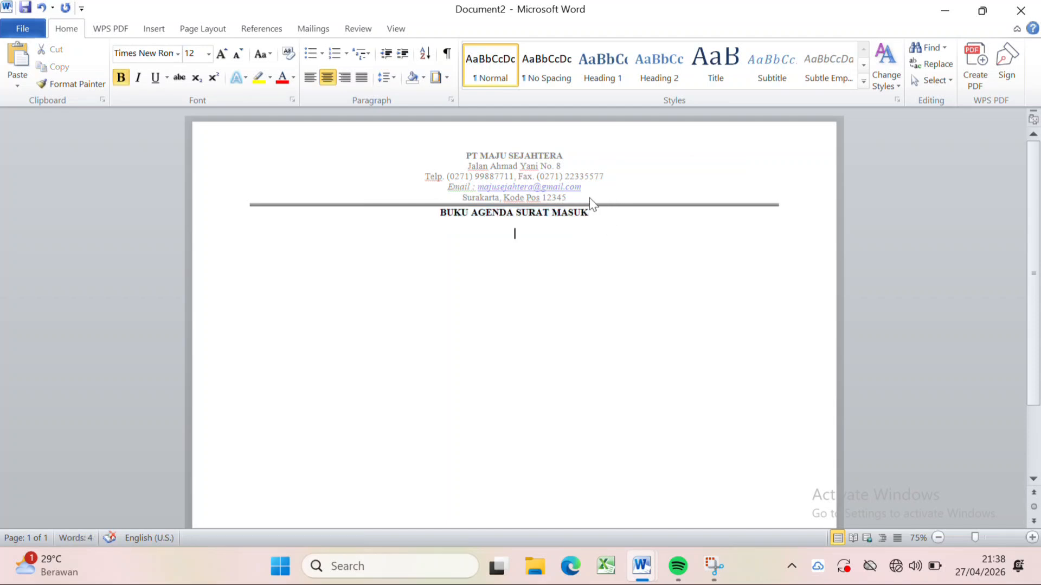
pyautogui.click(160, 28)
pyautogui.click(122, 68)
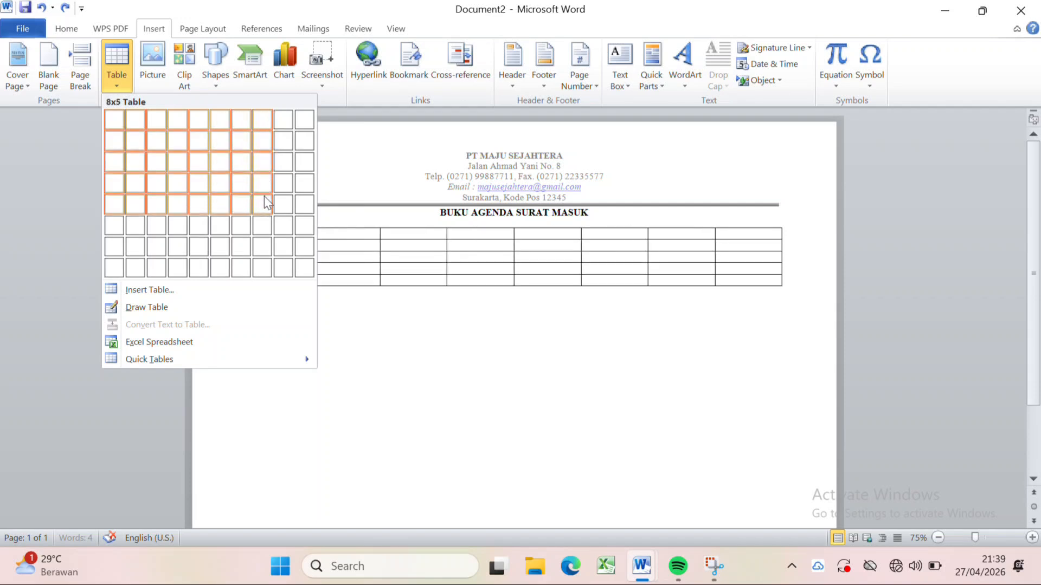
pyautogui.click(264, 221)
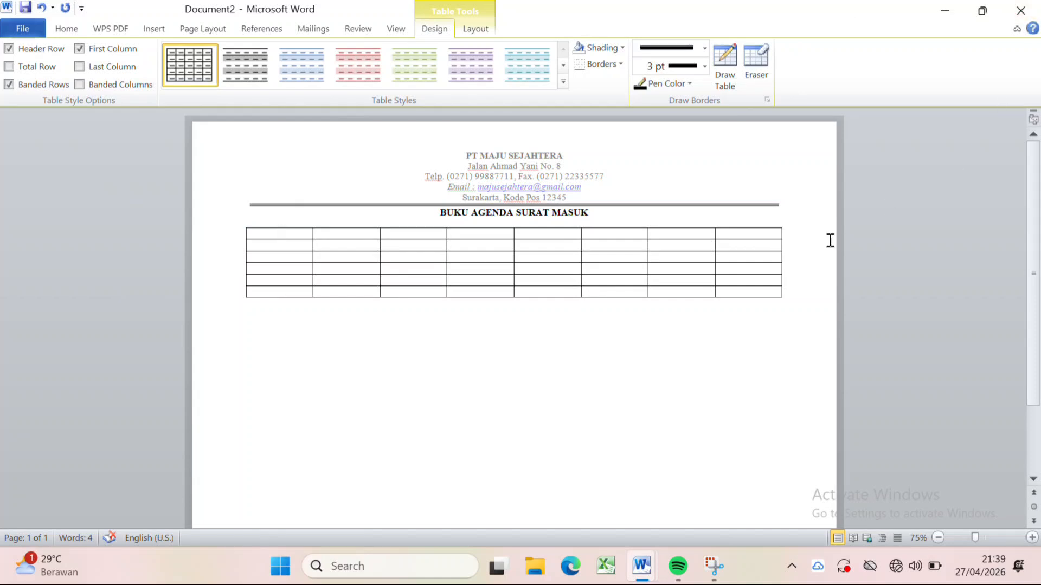
# Fill the first four column headings with Nomor Agenda, Tanggal Agenda, Nomor Surat and Tanggal Surat.
pyautogui.write('Nomor Agenda')
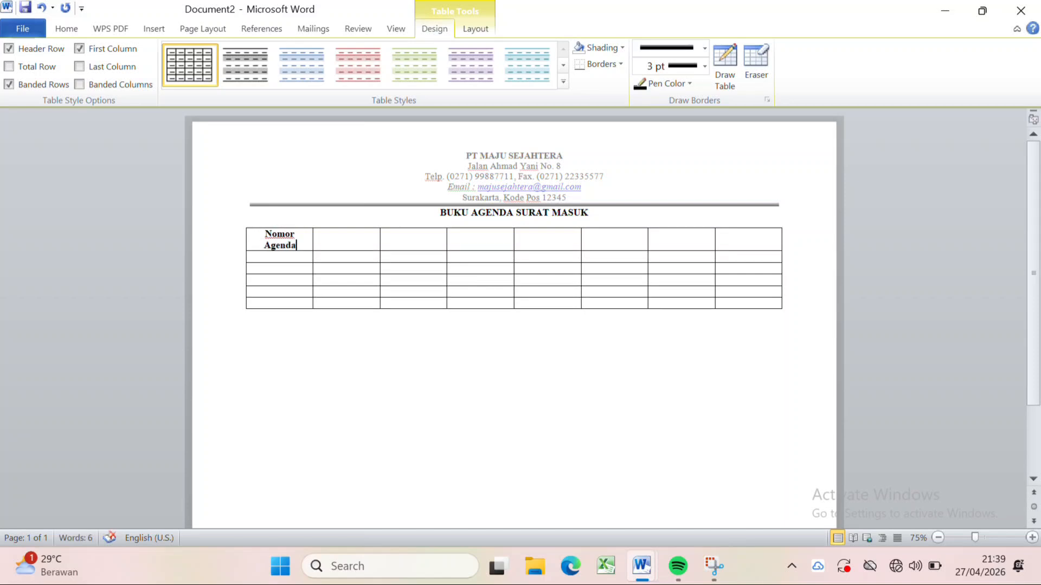
pyautogui.write('Tanggal Agenda')
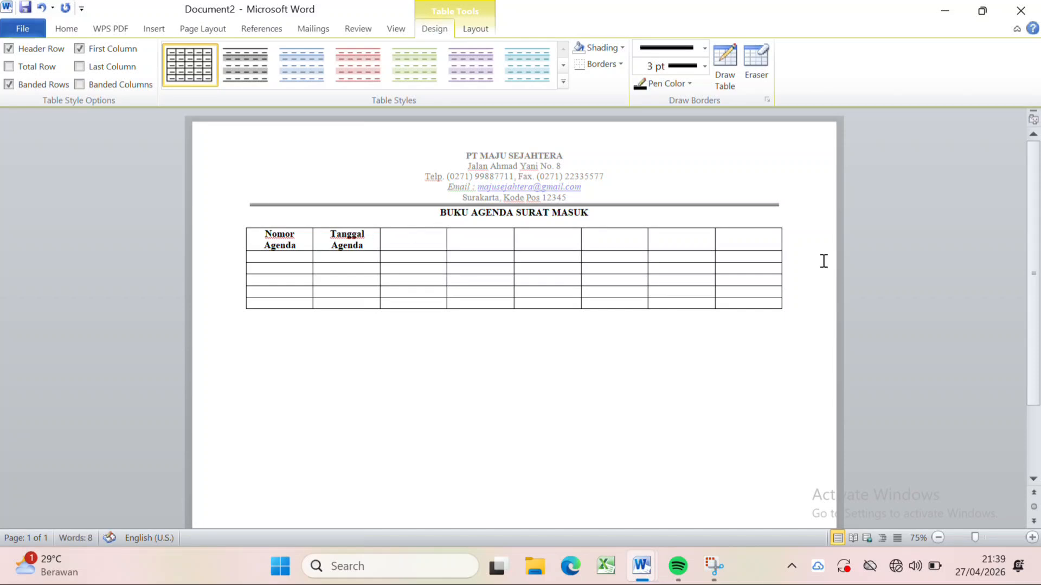
pyautogui.press('Tab')
pyautogui.write('Nomor Surat')
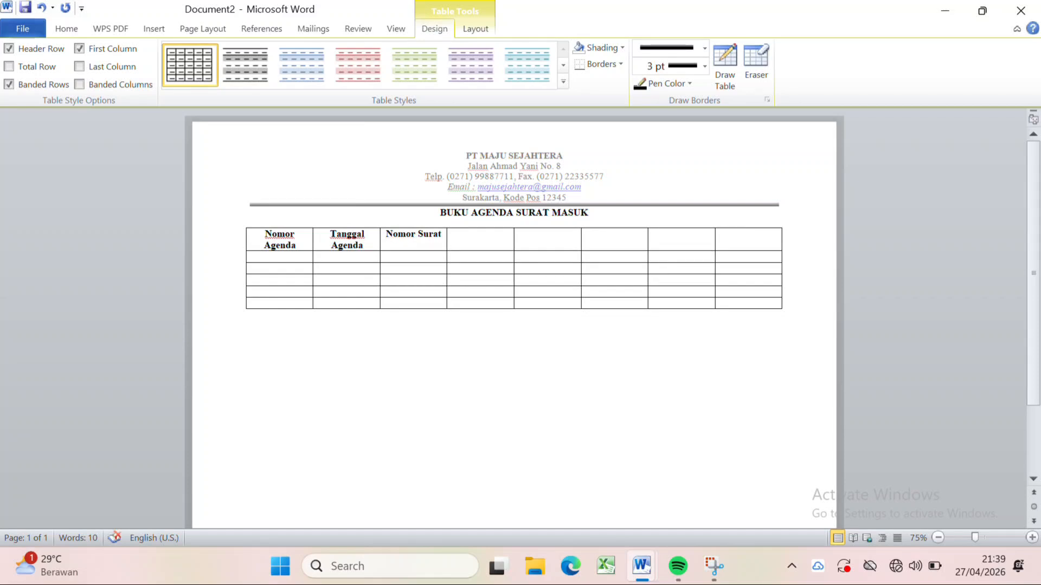
pyautogui.press('Tab')
pyautogui.write('Tanggal Surat')
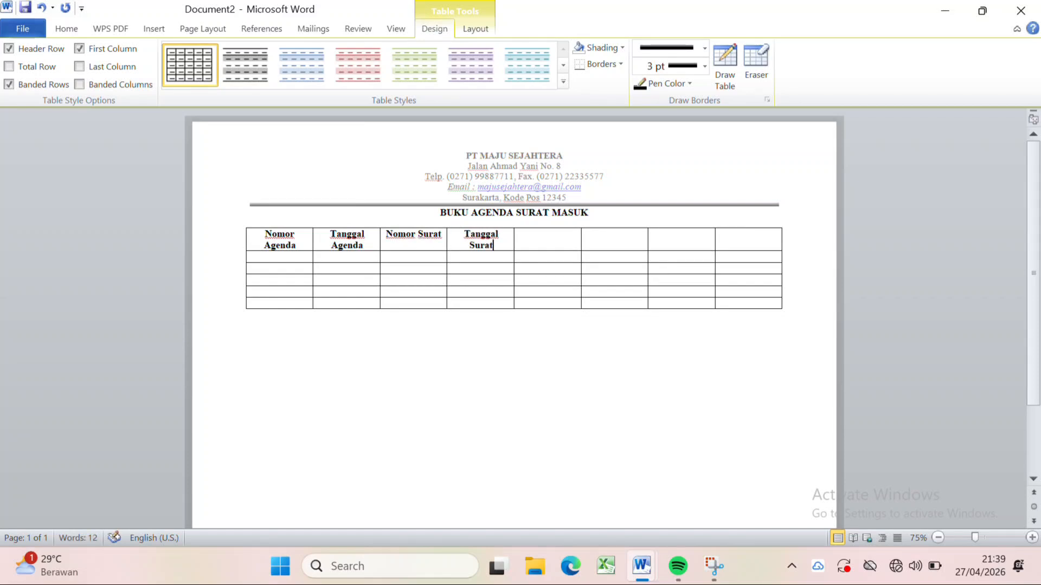
# Fill the last four column headings with Dari, Perihal/Isi Ringkas, Keterangan and Kode/File.
pyautogui.press('Tab')
pyautogui.write('Dari\t')
pyautogui.write('P')
pyautogui.write('erihal/I')
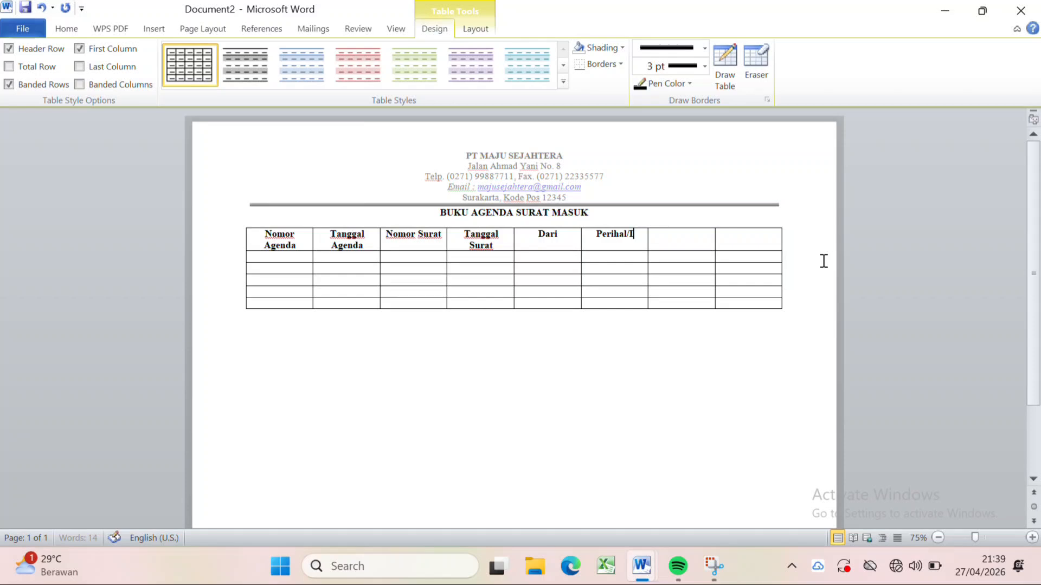
pyautogui.write('si R')
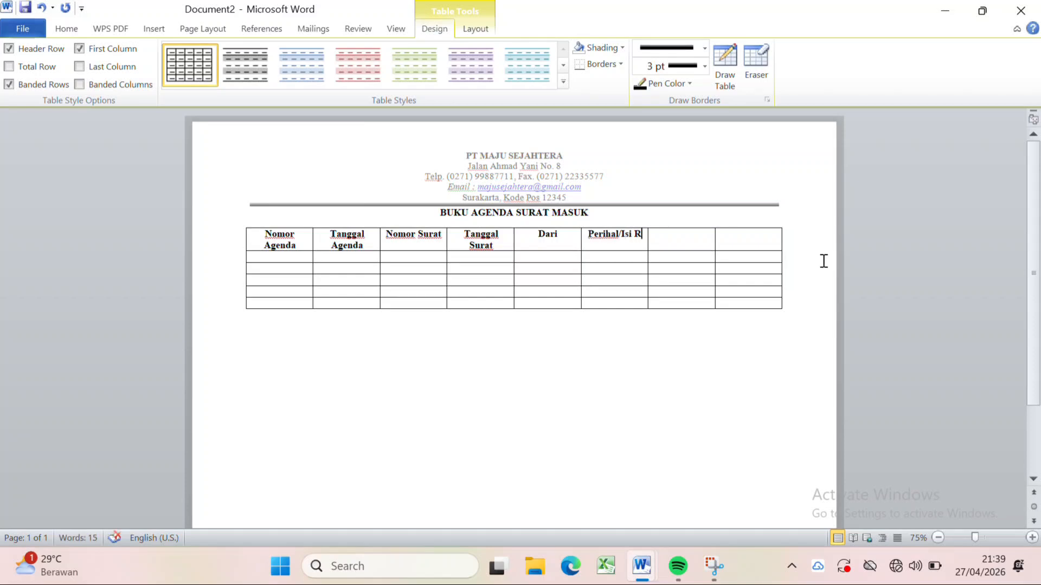
pyautogui.write('ingkas\t')
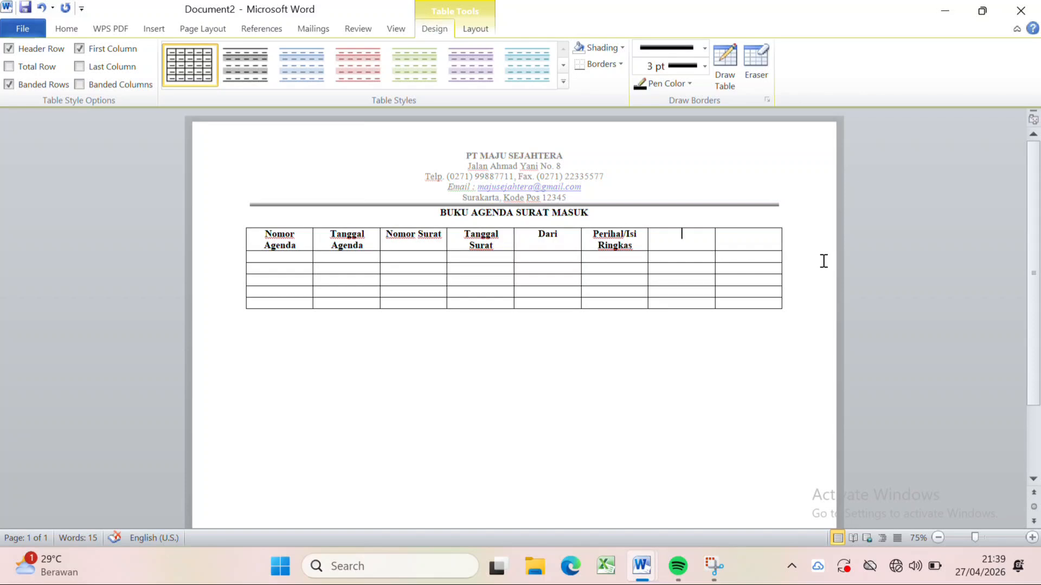
pyautogui.write('Keterangan\t')
pyautogui.write('Kode/')
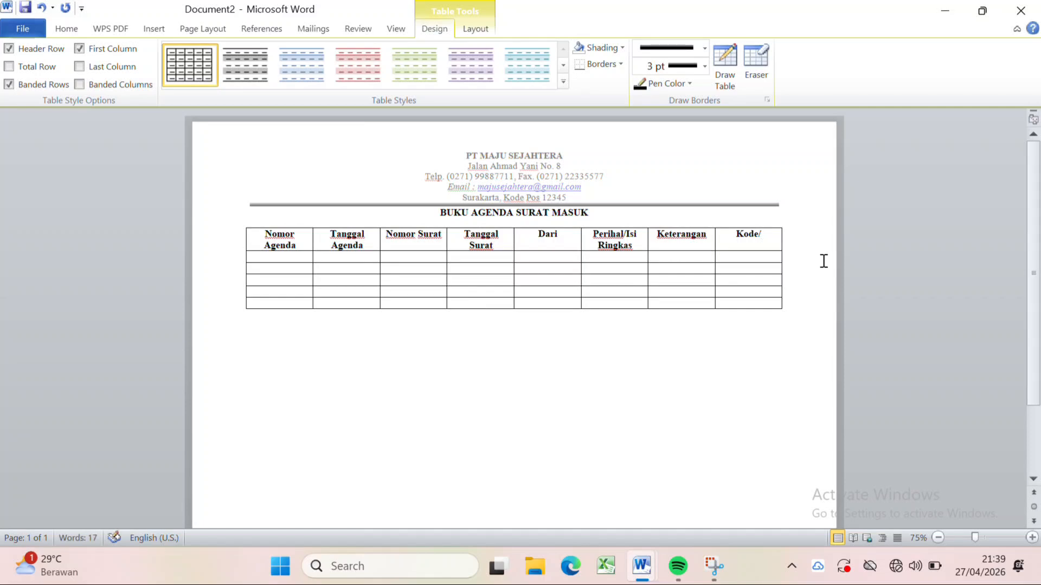
pyautogui.write('File')
# Widen the table towards both page edges and adjust the column widths to suit their contents, keeping Nomor Agenda and Kode/File narrow.
pyautogui.moveTo(781, 235); pyautogui.dragTo(821, 245)
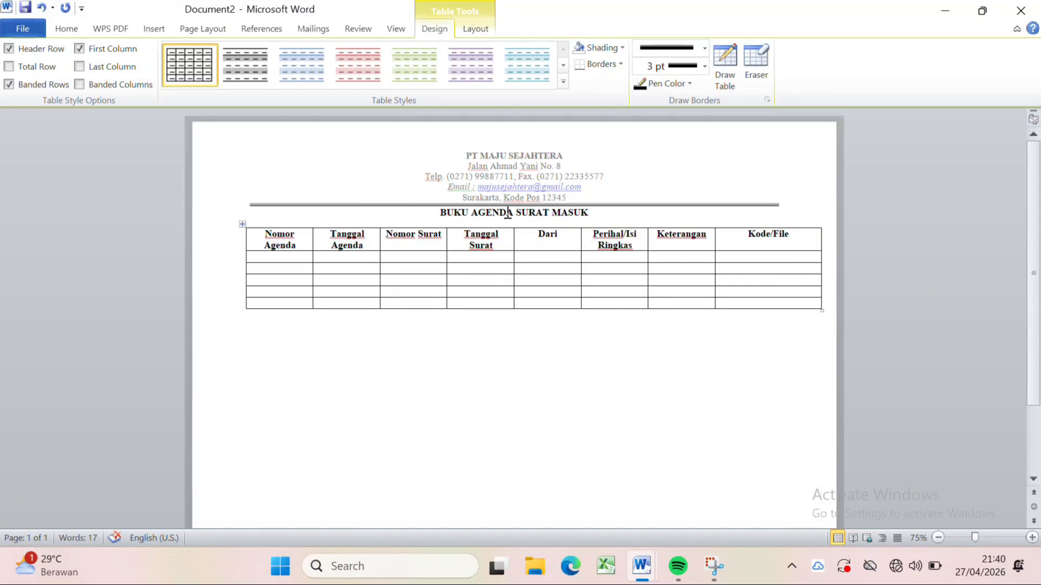
pyautogui.moveTo(246, 237); pyautogui.dragTo(211, 236)
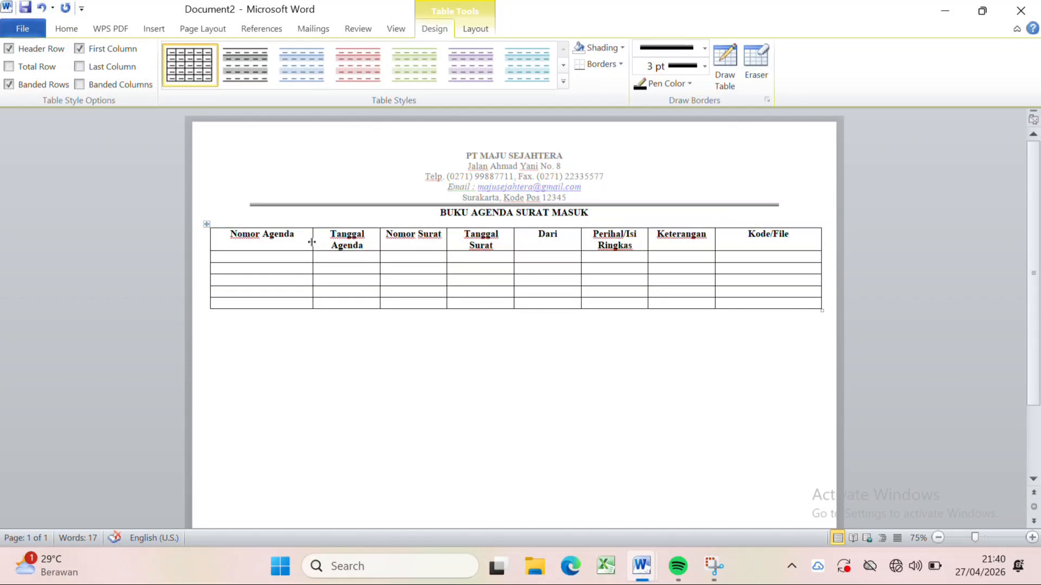
pyautogui.moveTo(313, 236); pyautogui.dragTo(261, 245)
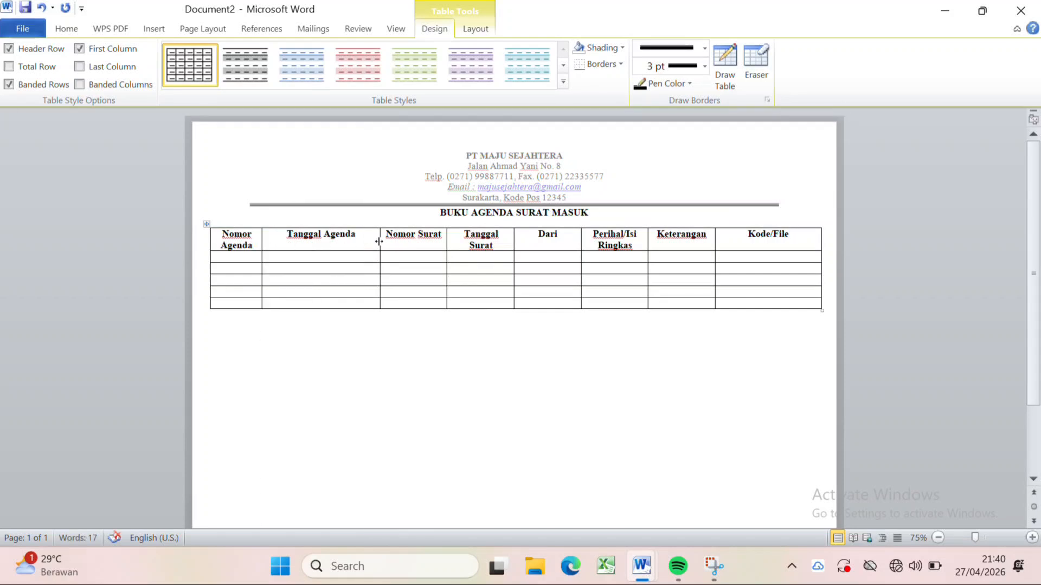
pyautogui.moveTo(379, 241); pyautogui.dragTo(349, 242)
# Enter agenda number 001 and agenda date 1 Oktober 2025 in the first row below the headings.
pyautogui.click(235, 256)
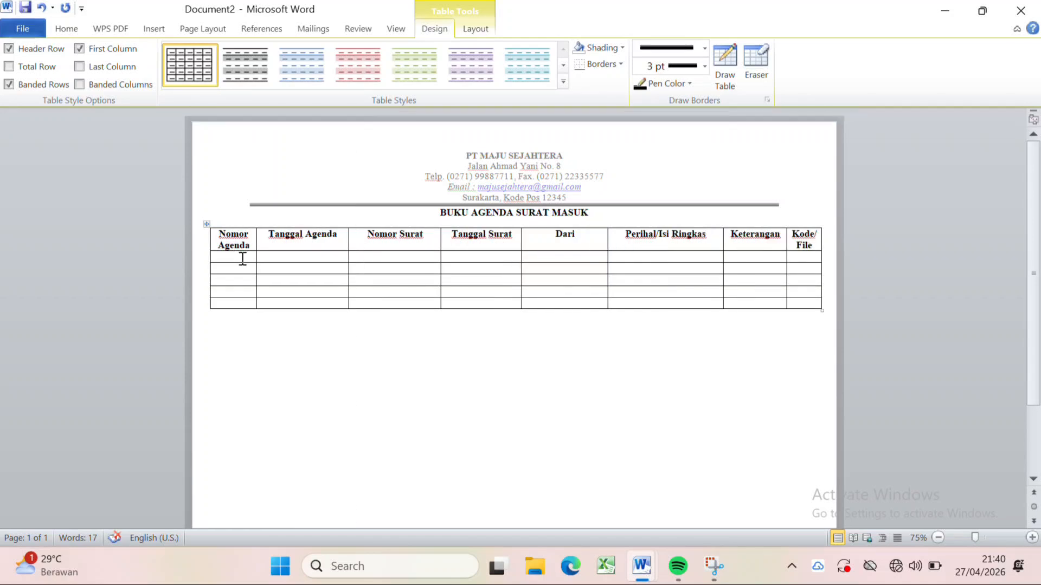
pyautogui.write('00')
pyautogui.write('1 Oko')
pyautogui.press('BackSpace')
pyautogui.write('to')
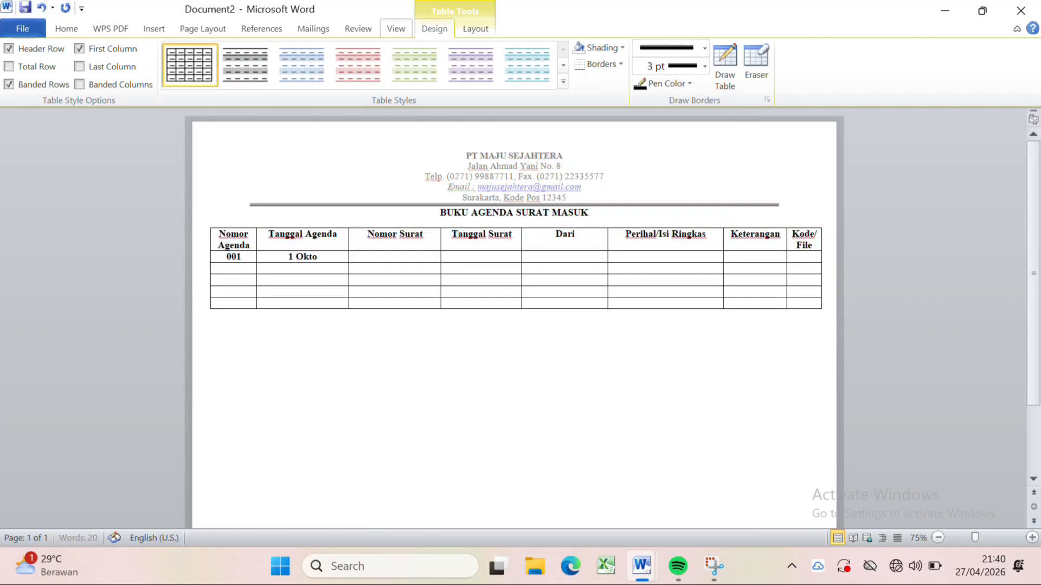
pyautogui.write('ber 2025')
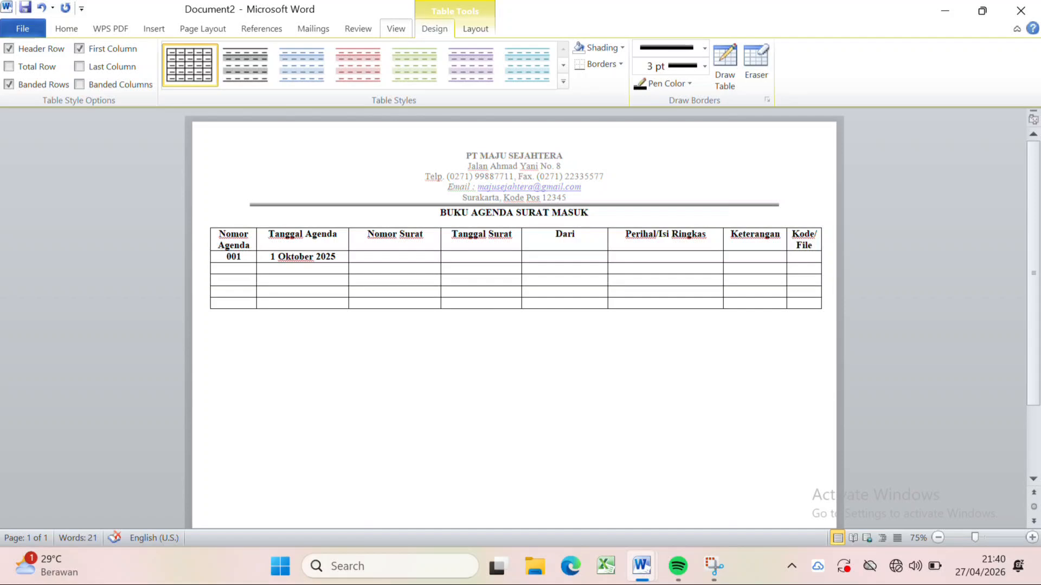
# Enter letter number 078/NTS/IX/2025 and letter date 29 Septe,ber 2025 in the row for agenda 001.
pyautogui.write('078/NTS/IX/2025')
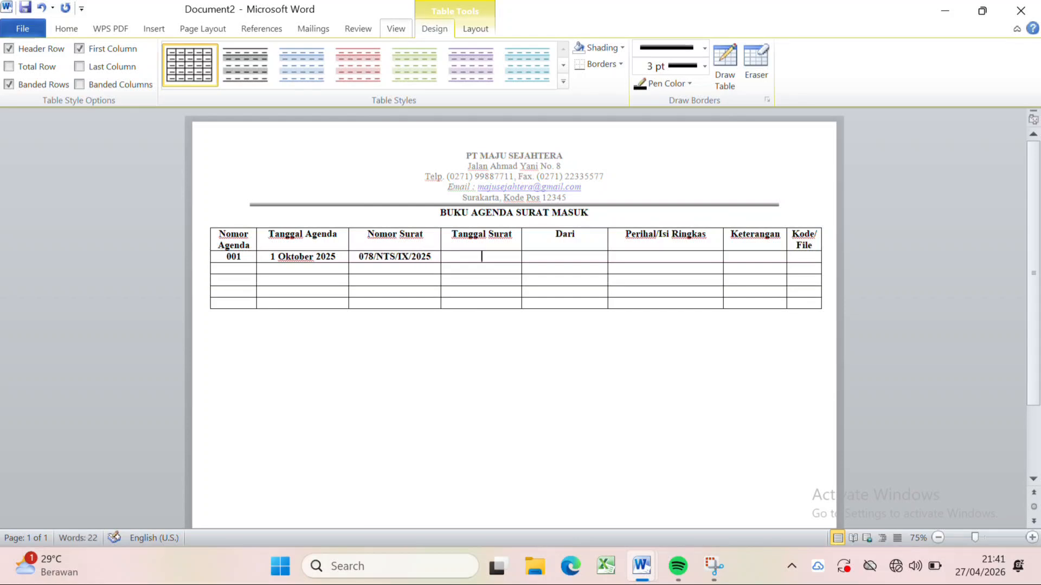
pyautogui.write('29 Septe,ber 2025')
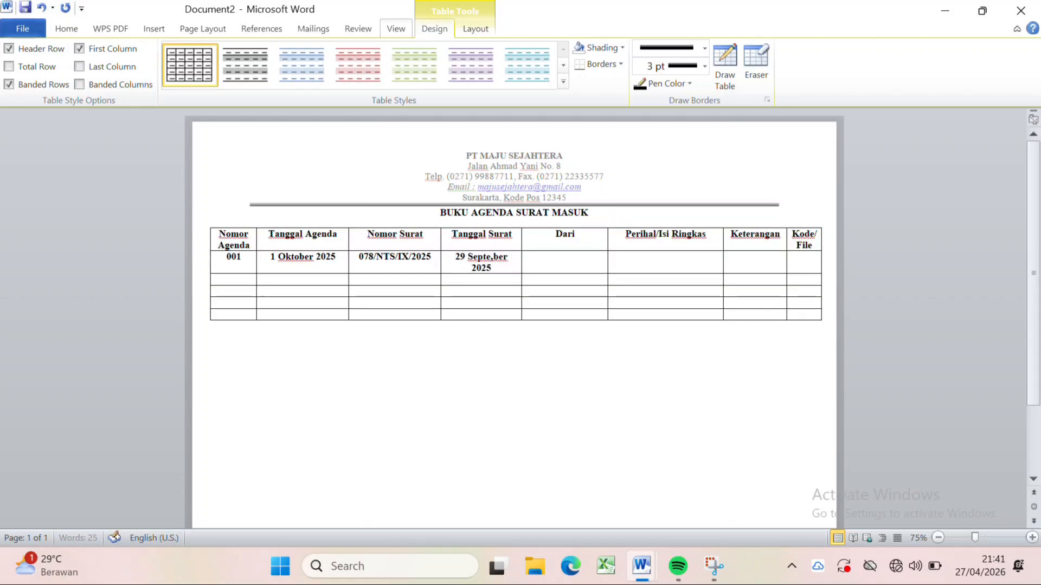
# Enter PT Nusantara Tekno Solusi as the sender under Dari in the row for agenda 001.
pyautogui.press('Tab')
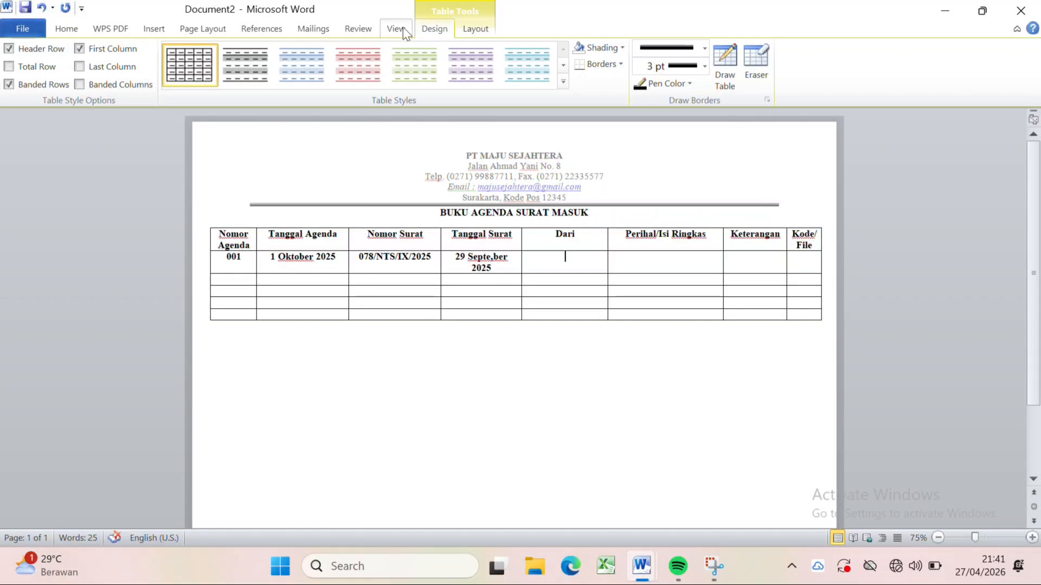
pyautogui.write('PT Nusantara')
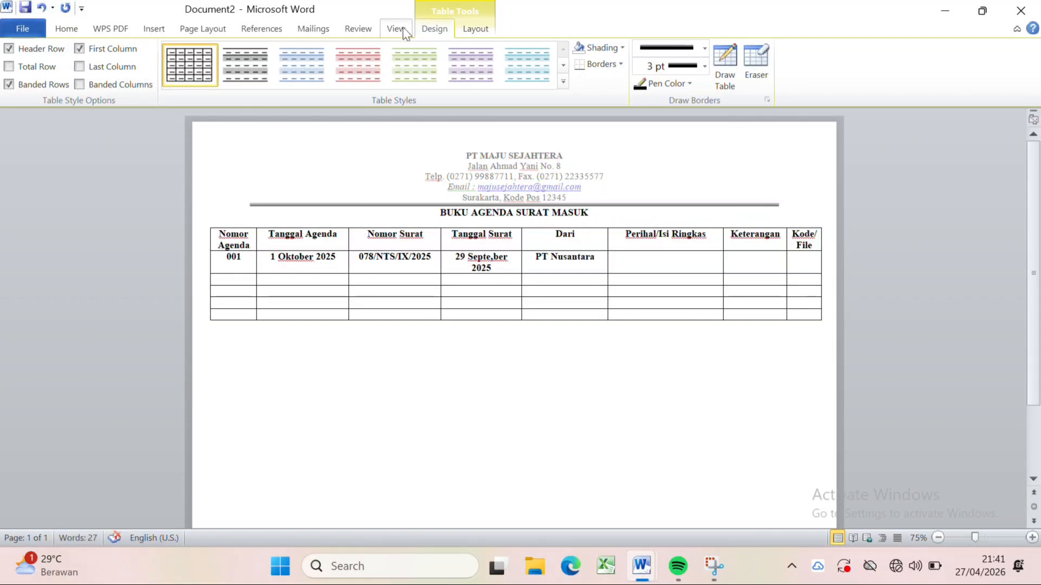
pyautogui.write(' Tekno')
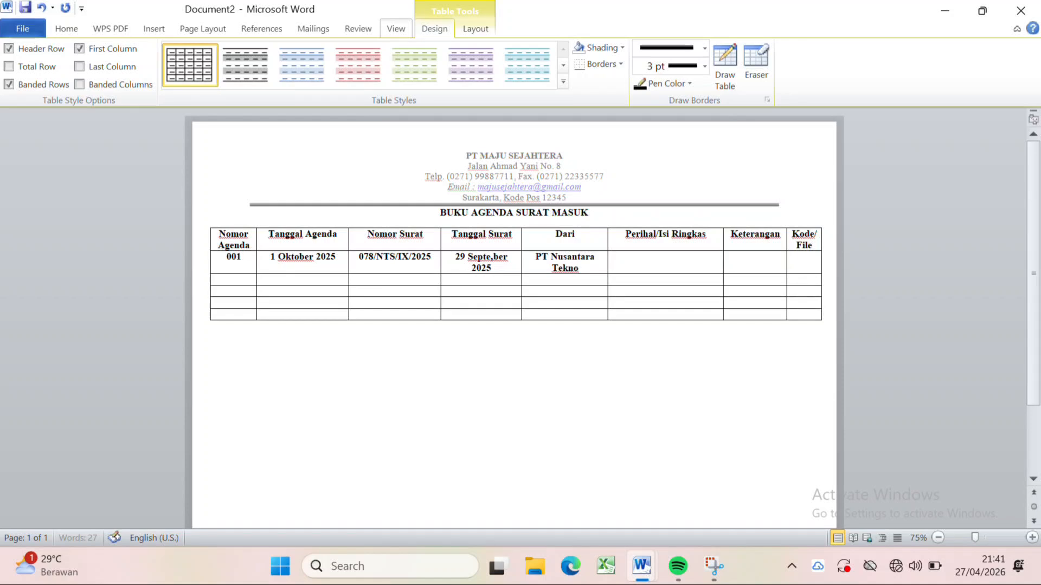
pyautogui.write(' Solusi')
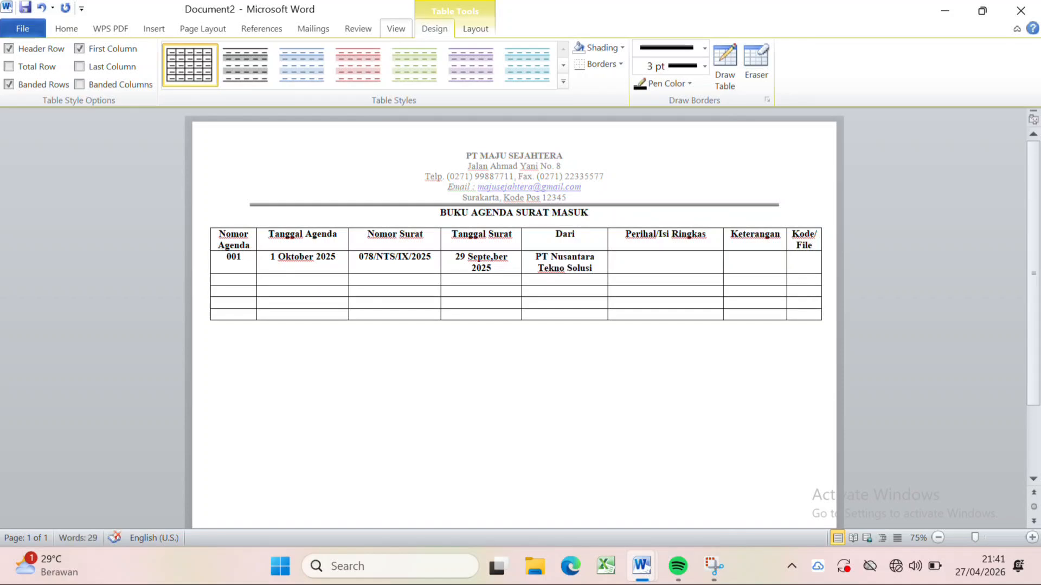
# Add the sender's street address, city and postal code below the company name under Dari in the row for agenda 001.
pyautogui.press('Return')
pyautogui.write('Jl. J')
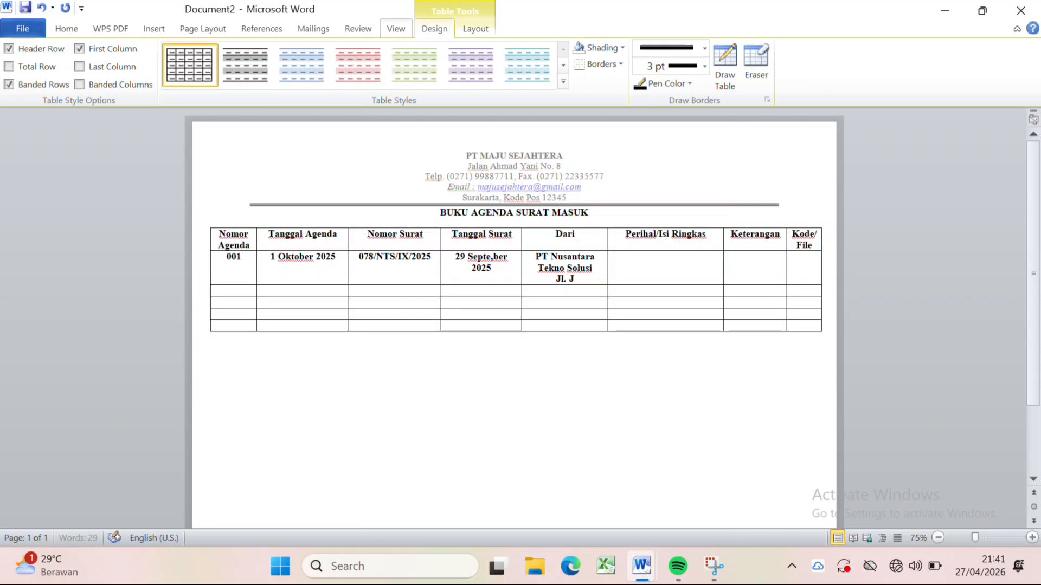
pyautogui.write('endera')
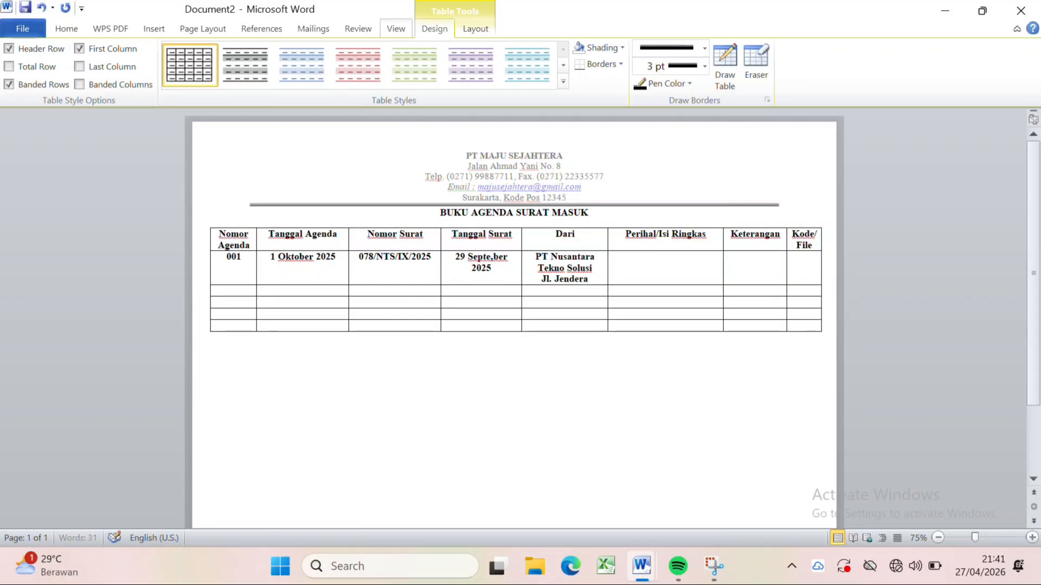
pyautogui.write('l Sudir')
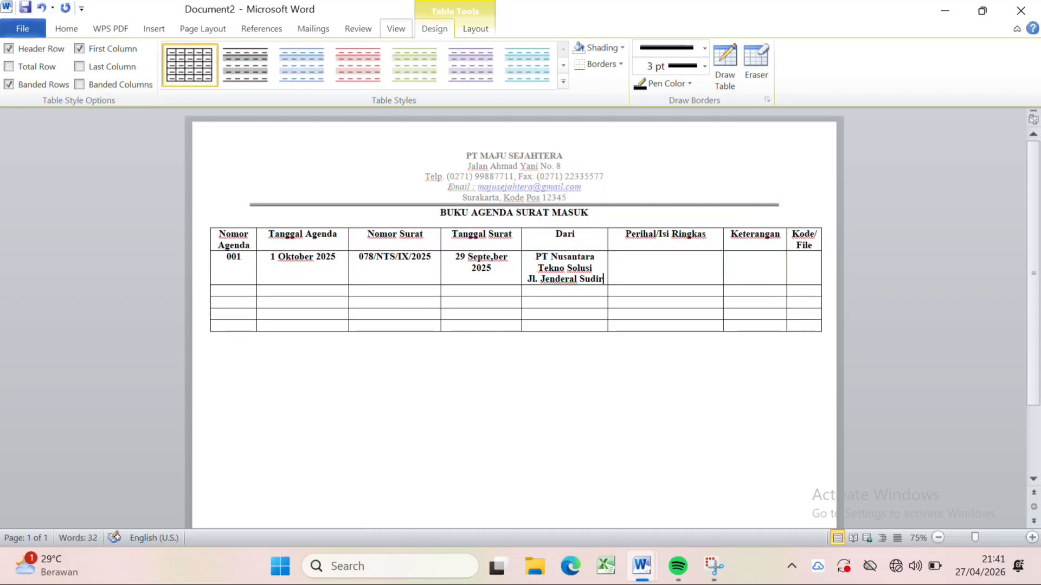
pyautogui.write('man Bo.')
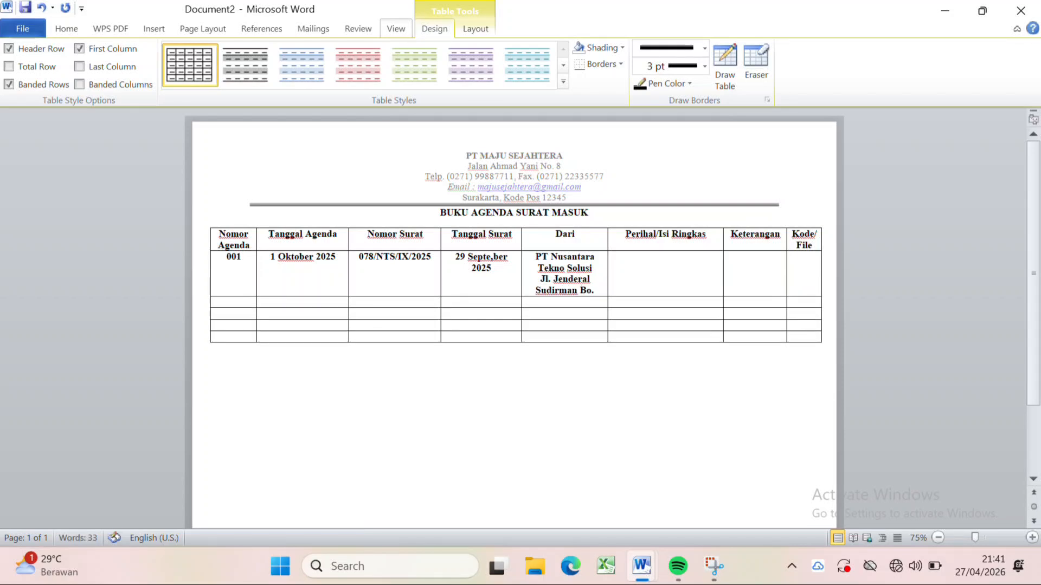
pyautogui.write(' 125')
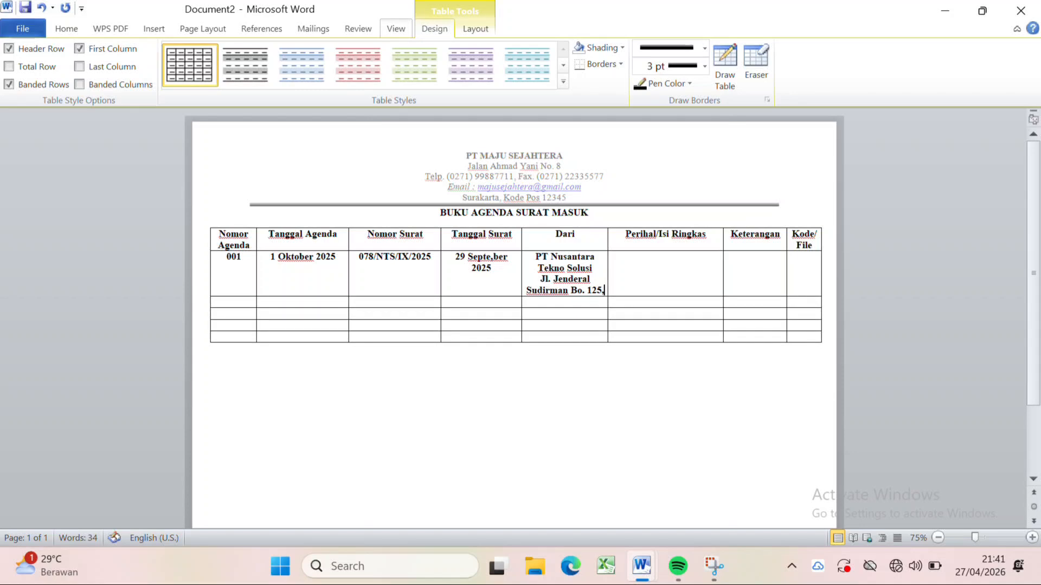
pyautogui.write(', Palembang ')
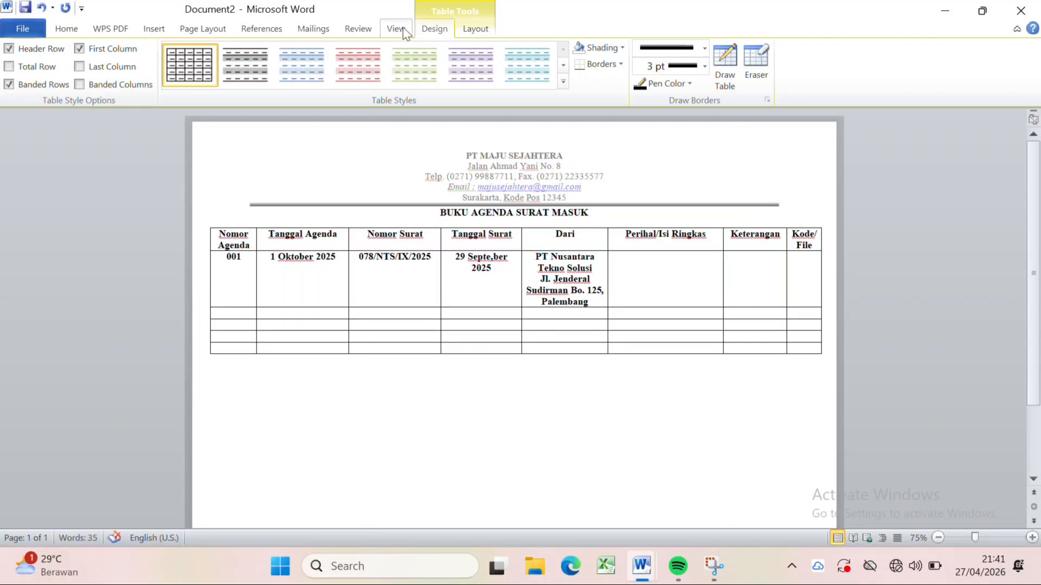
pyautogui.write('3011')
pyautogui.write('Pe')
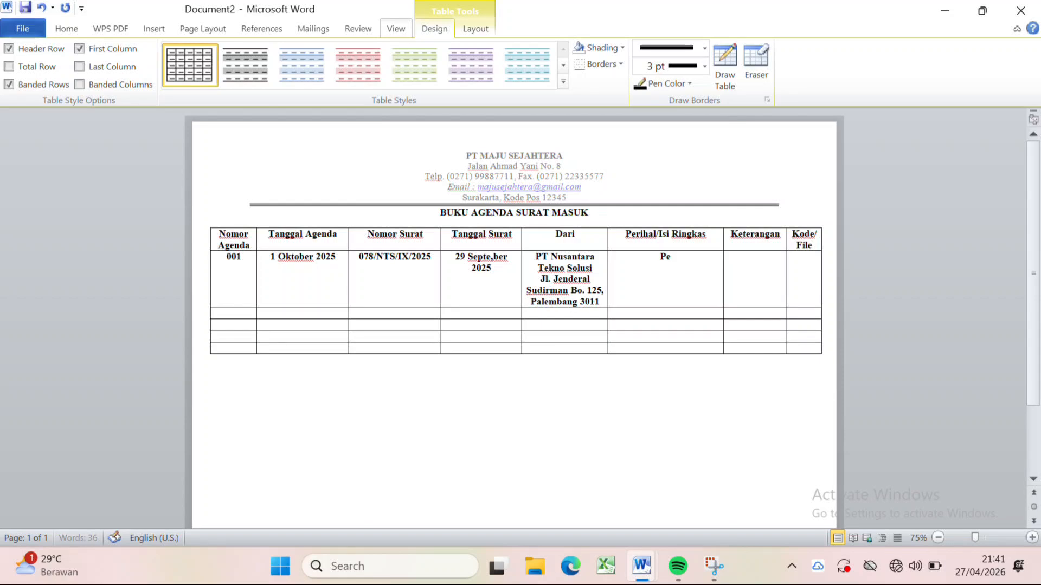
pyautogui.write('mesanan Perangkat Serv')
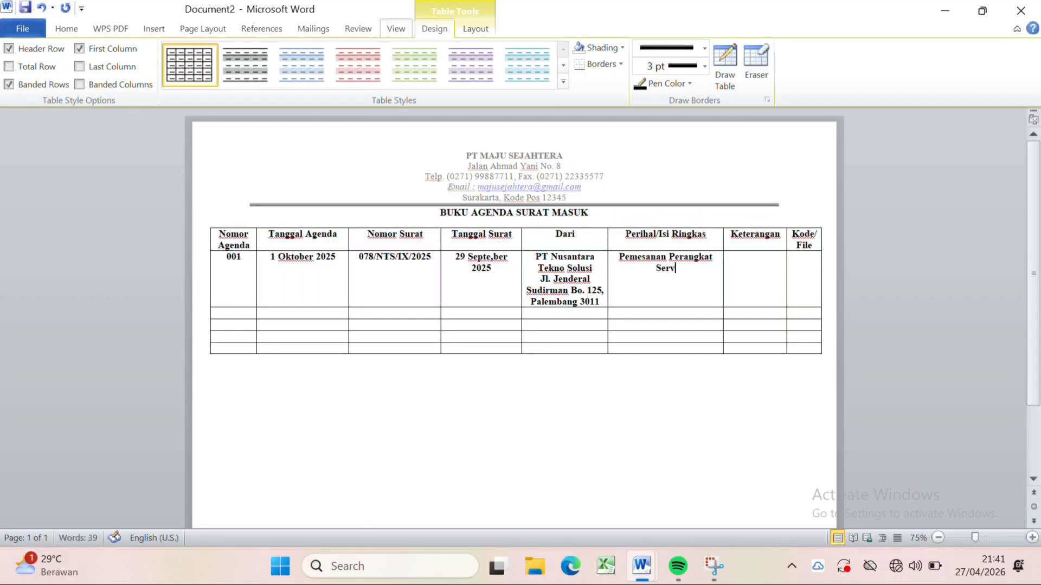
pyautogui.write('er dan Lisensi A')
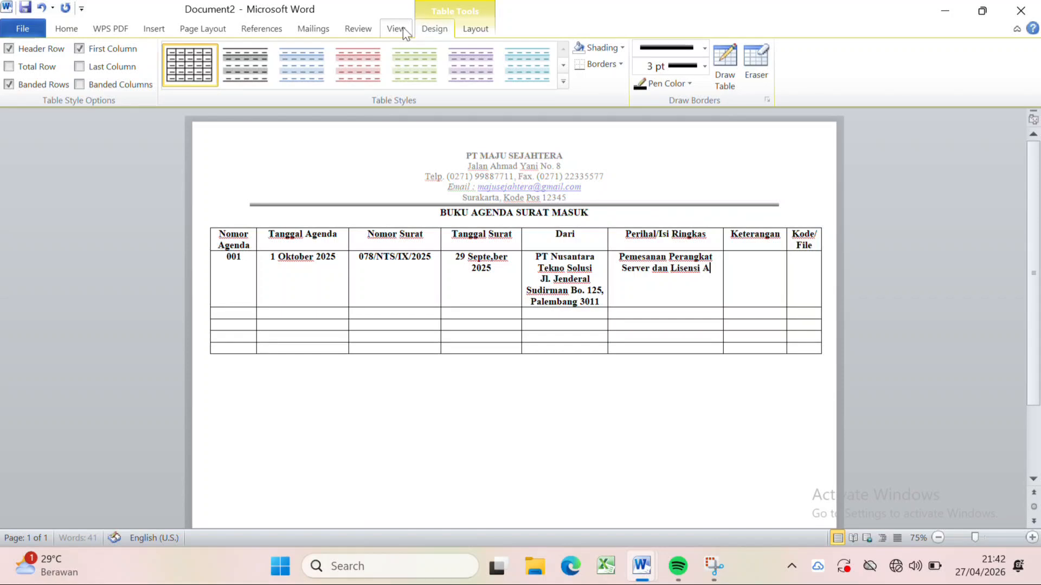
pyautogui.write('plikasi')
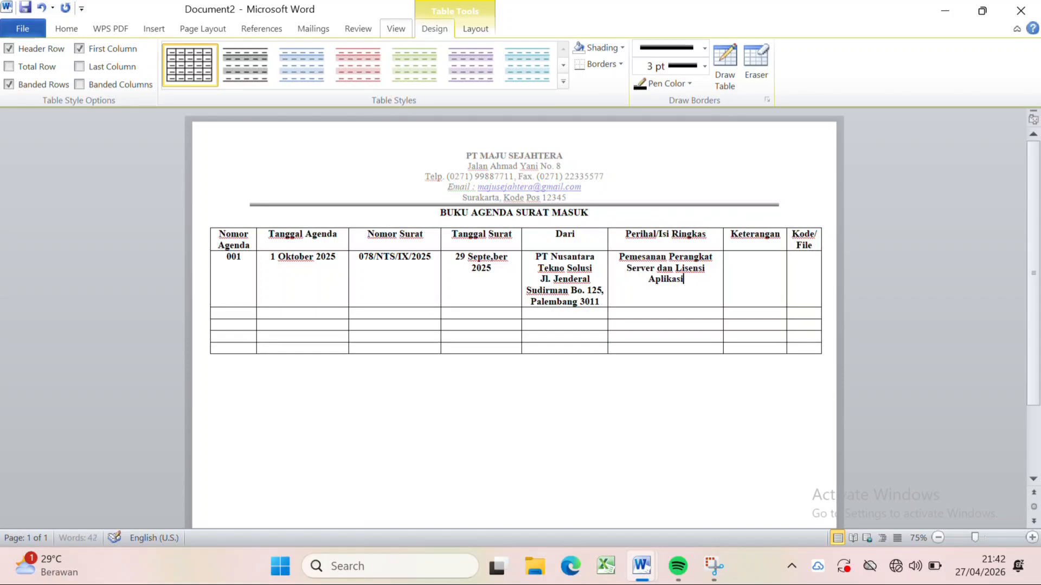
pyautogui.write('ERP')
# Complete row 001 with Pemesanan Perangkat Server dan Lisensi Aplikasi ERP under Perihal/Isi Ringkas, a dash under Keterangan and po under Kode/File.
pyautogui.press('Tab')
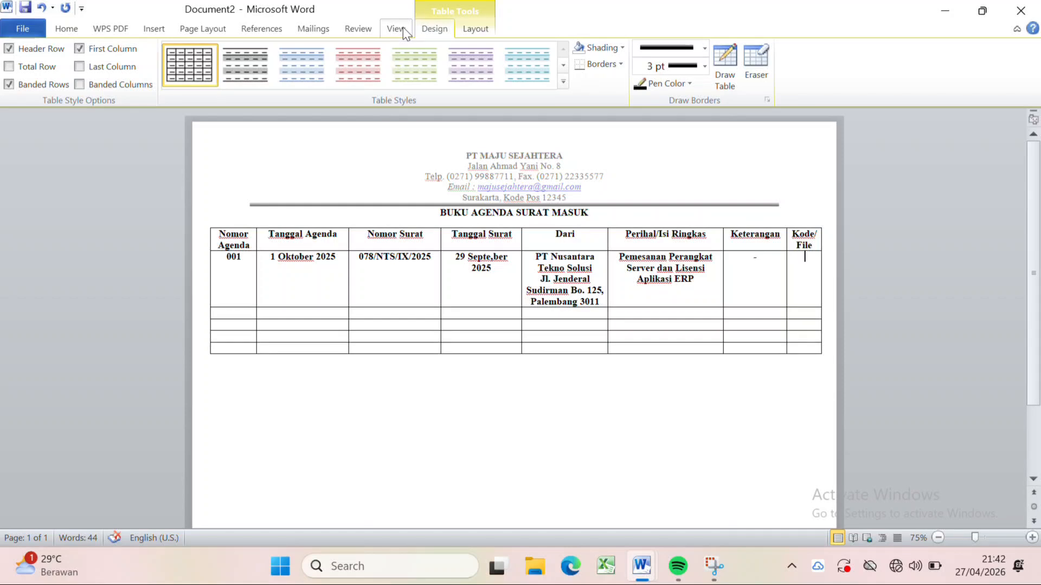
pyautogui.write('po')
# Remove the bold formatting from all table rows below the headings.
pyautogui.moveTo(227, 256); pyautogui.dragTo(813, 351)
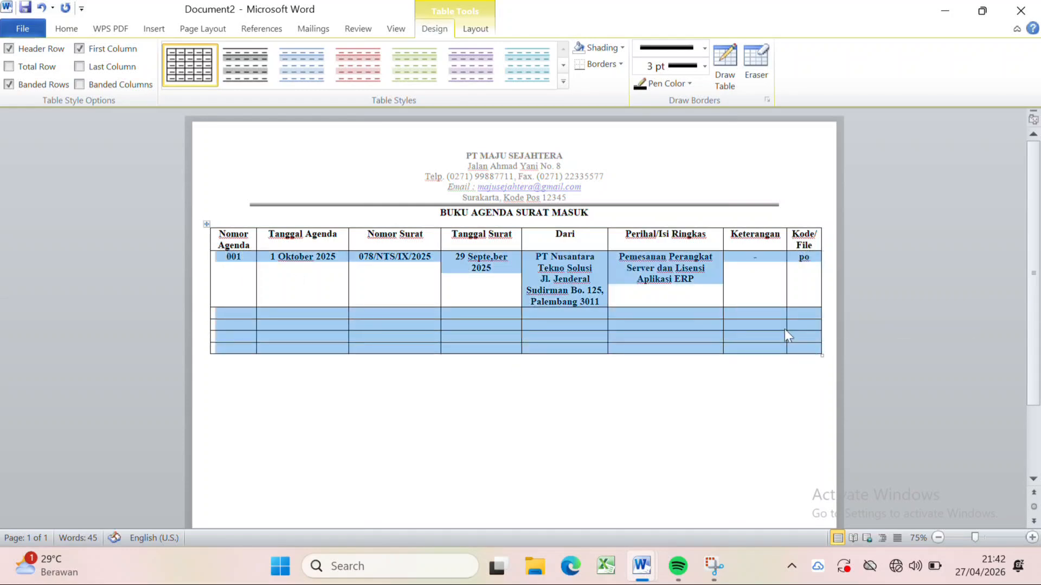
pyautogui.click(68, 32)
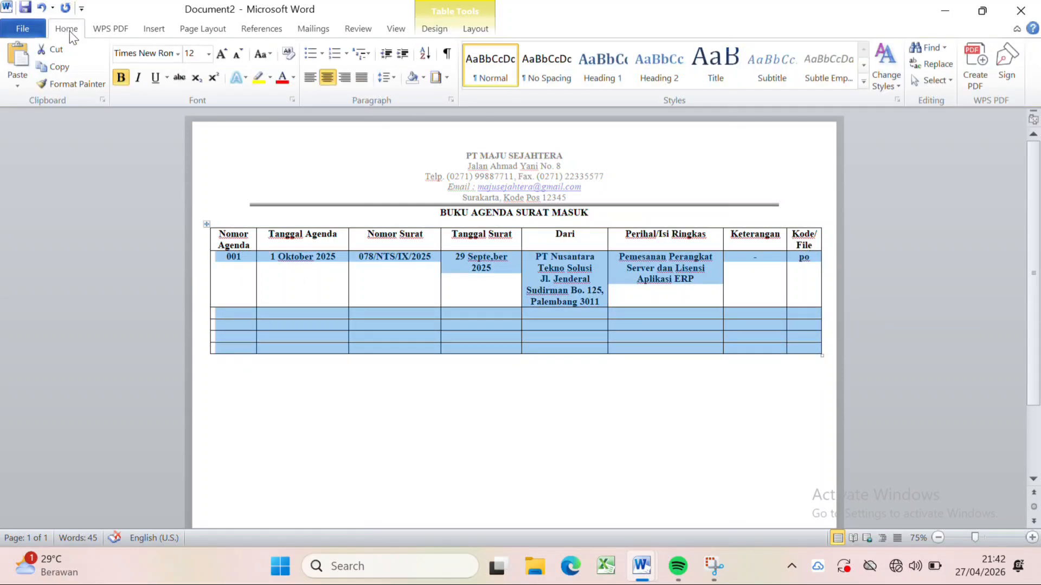
pyautogui.click(121, 79)
pyautogui.click(291, 424)
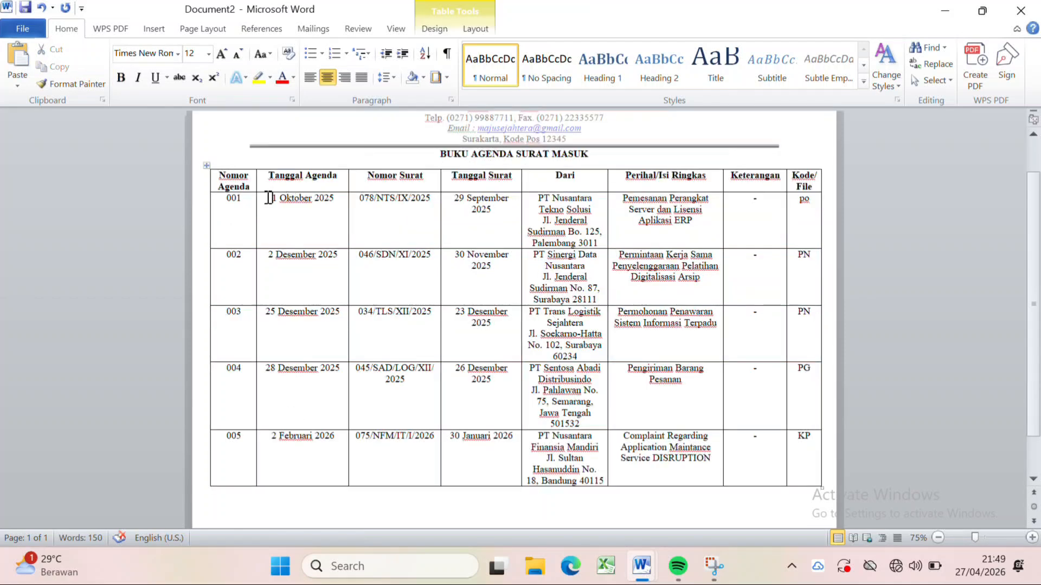
# Left-align the entries from Tanggal Agenda through Perihal/Isi Ringkas in rows 001 to 005.
pyautogui.moveTo(269, 198); pyautogui.dragTo(681, 464)
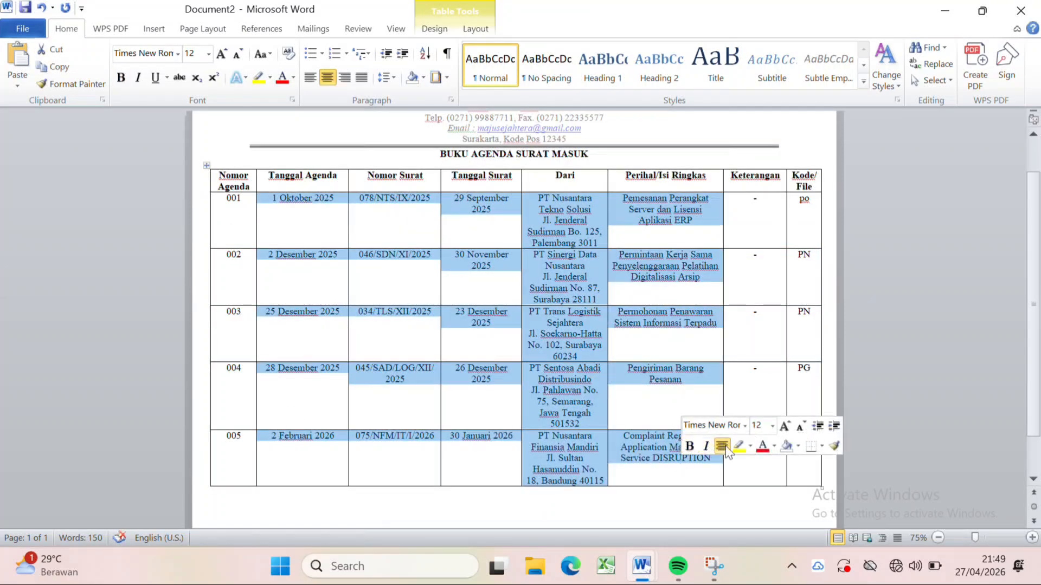
pyautogui.click(310, 78)
pyautogui.click(657, 499)
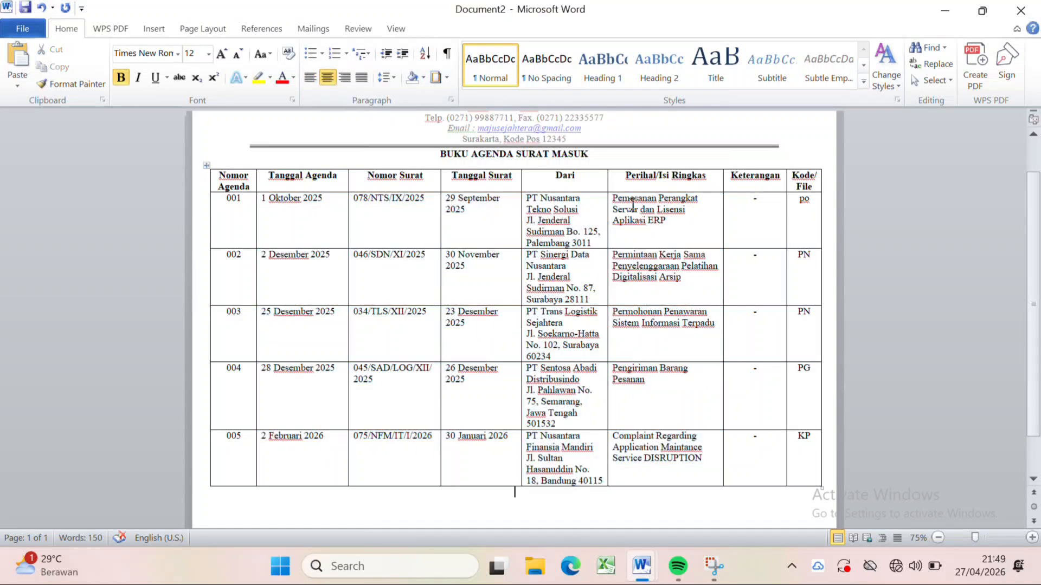
# Make the Perihal/Isi Ringkas entries in rows 001 to 005 bold.
pyautogui.moveTo(615, 196); pyautogui.dragTo(700, 456)
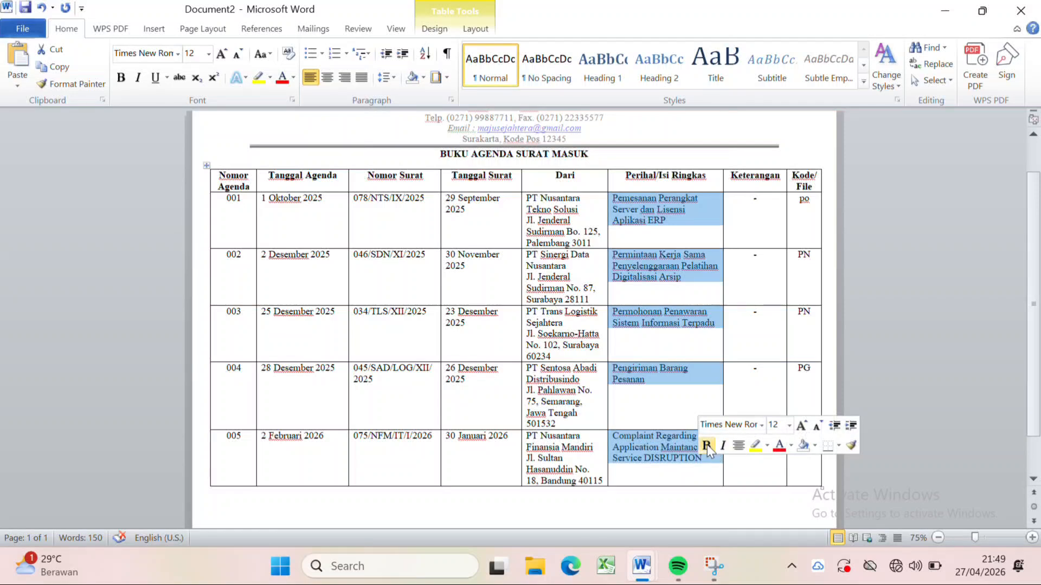
pyautogui.click(707, 445)
pyautogui.click(688, 475)
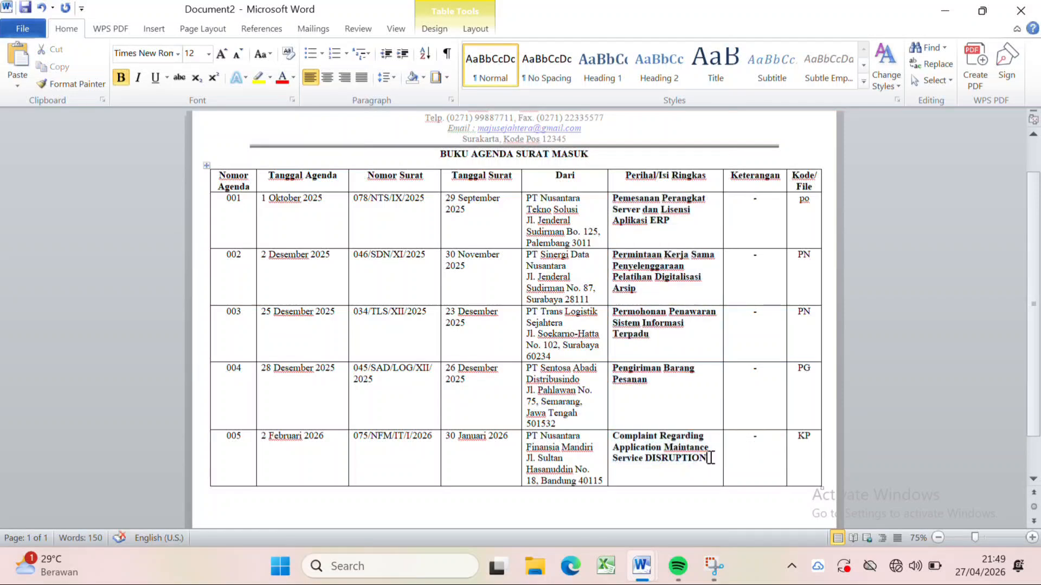
# Retype DISRUPTION as Disruption in the subject of row 005, and widen the Dari column into the Perihal/Isi Ringkas column.
pyautogui.press('BackSpace')
pyautogui.press('BackSpace')
pyautogui.write('isruption')
pyautogui.moveTo(608, 184); pyautogui.dragTo(625, 185)
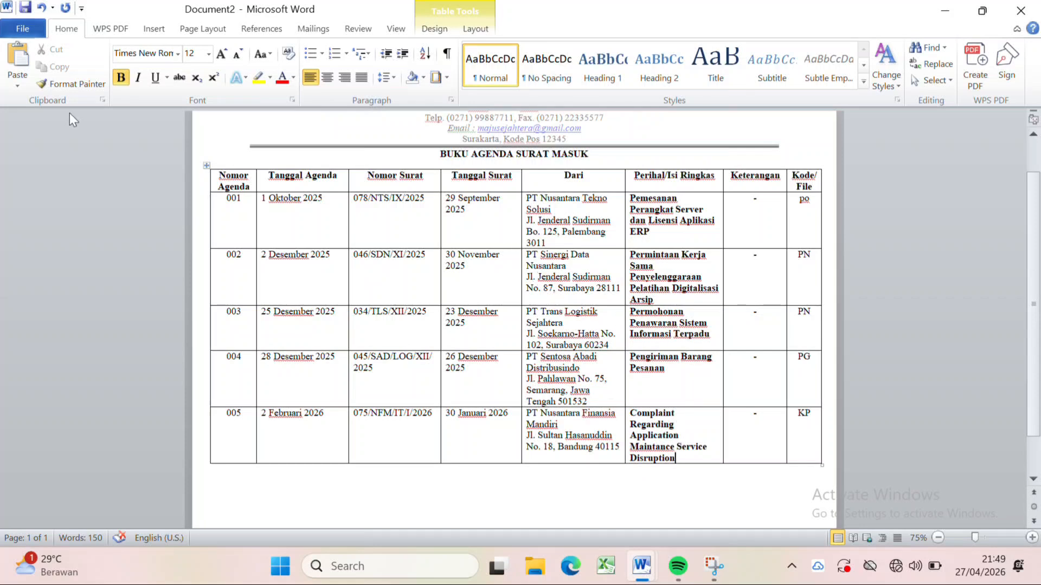
# Shade the table's heading row light red.
pyautogui.moveTo(233, 172); pyautogui.dragTo(806, 191)
pyautogui.click(424, 77)
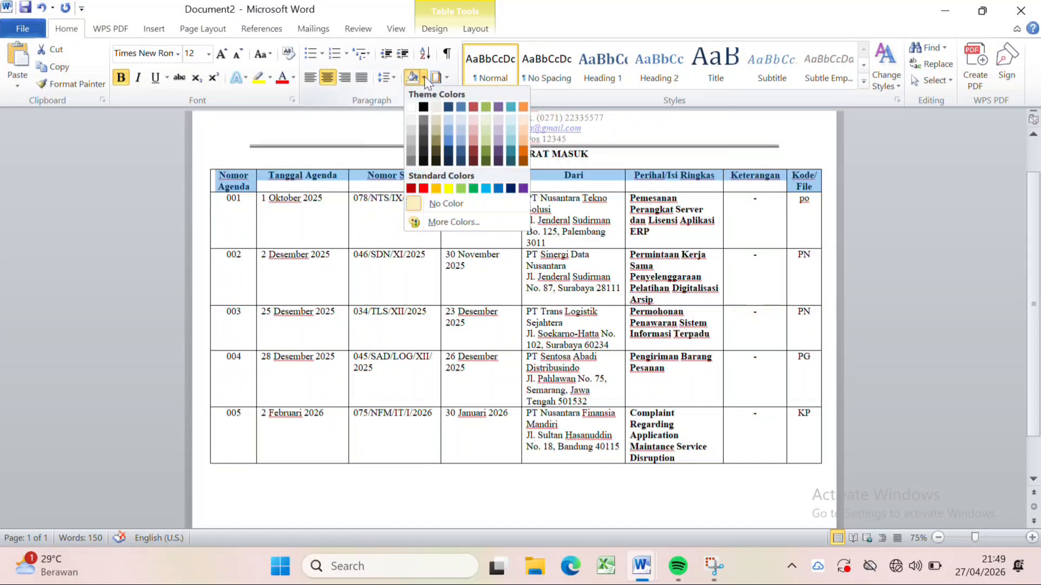
pyautogui.click(475, 138)
pyautogui.click(551, 481)
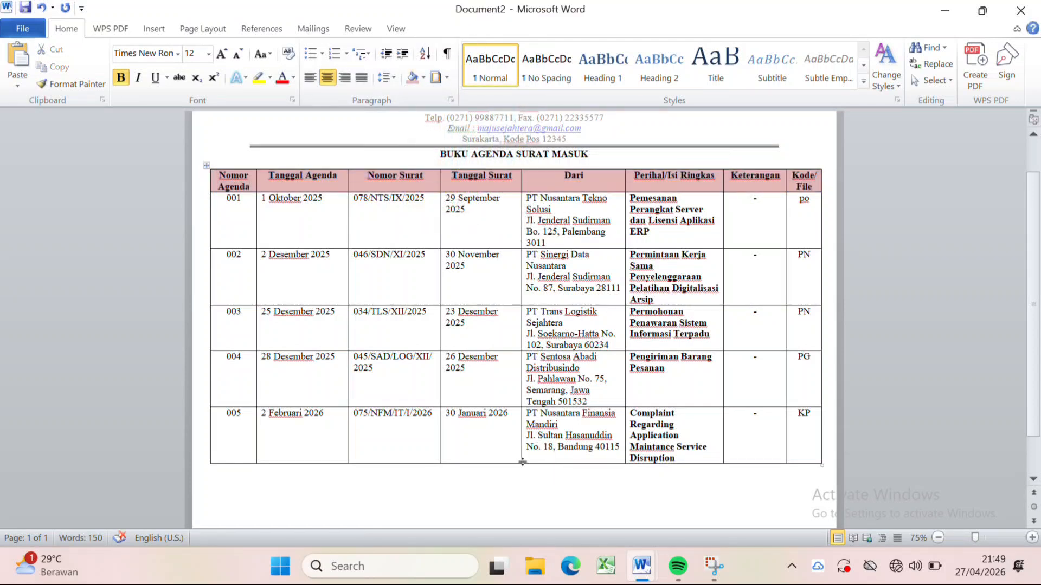
# Save the file as a Word Document named BUKU AGENDA SURAT MASUK in the arsip folder.
pyautogui.scroll(-2, 520, 440)
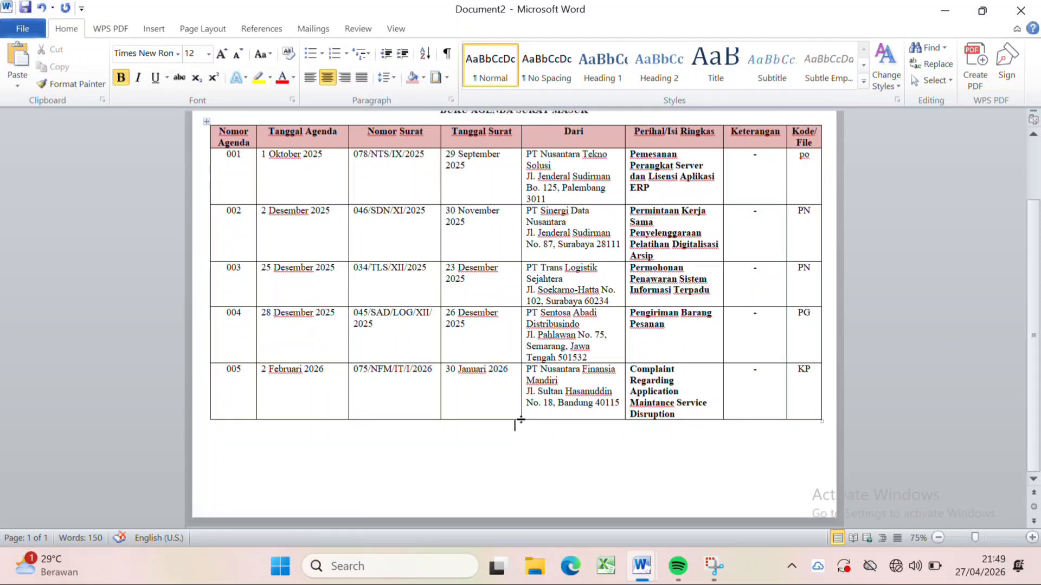
pyautogui.scroll(3, 518, 426)
pyautogui.scroll(1, 520, 418)
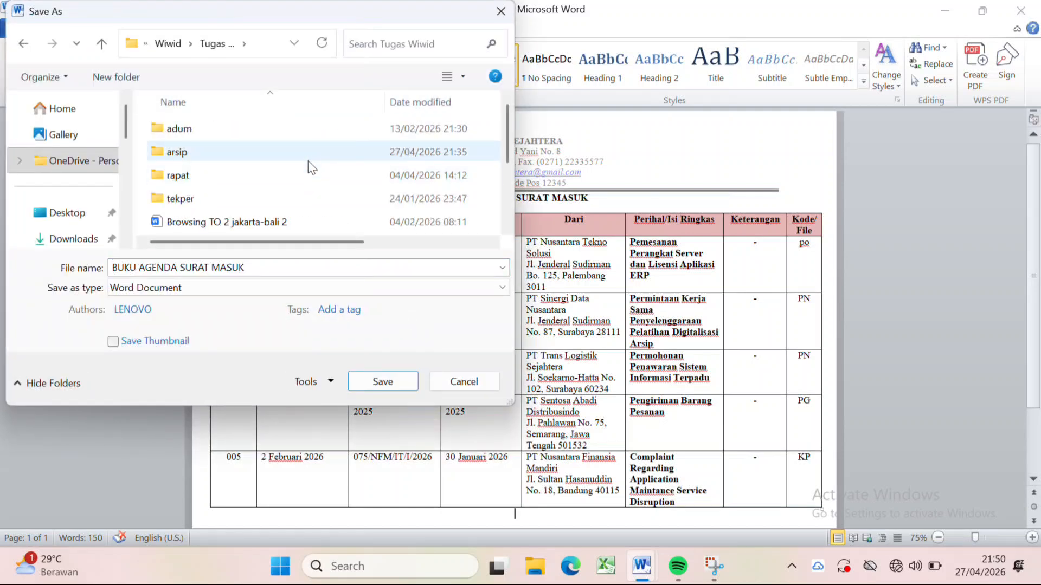
pyautogui.click(307, 160)
pyautogui.doubleClick(308, 159)
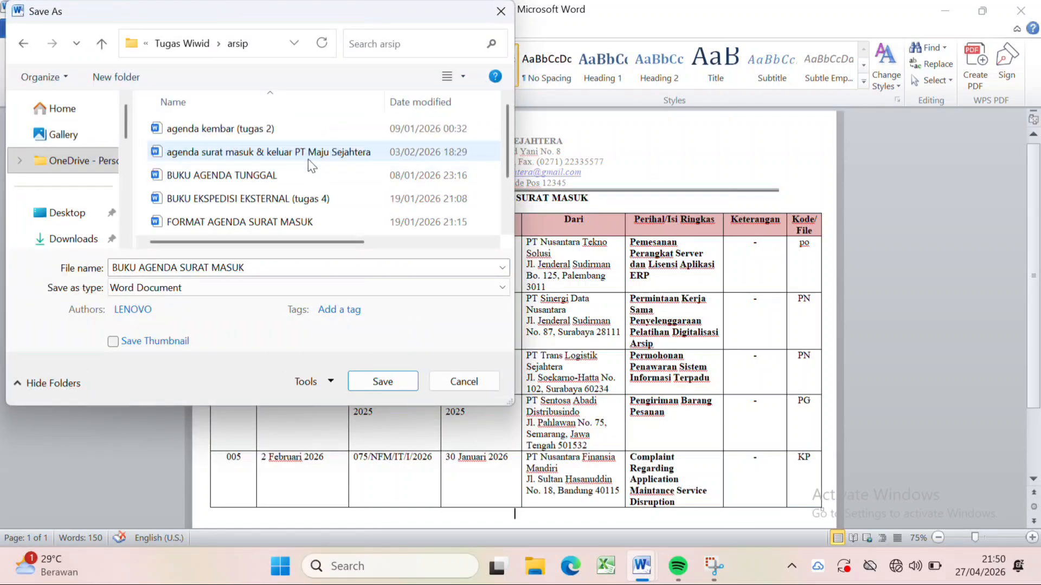
pyautogui.click(382, 382)
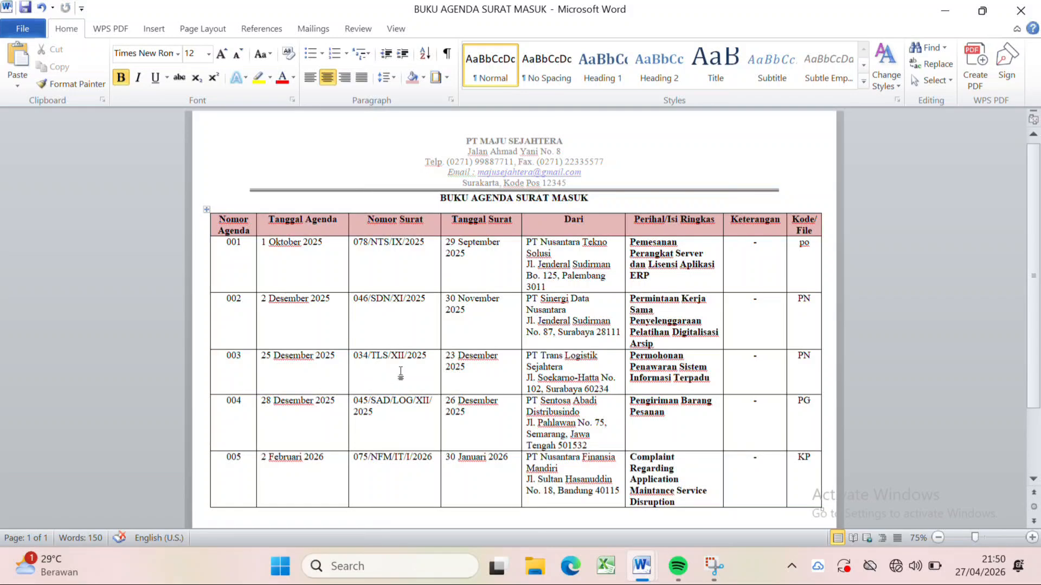